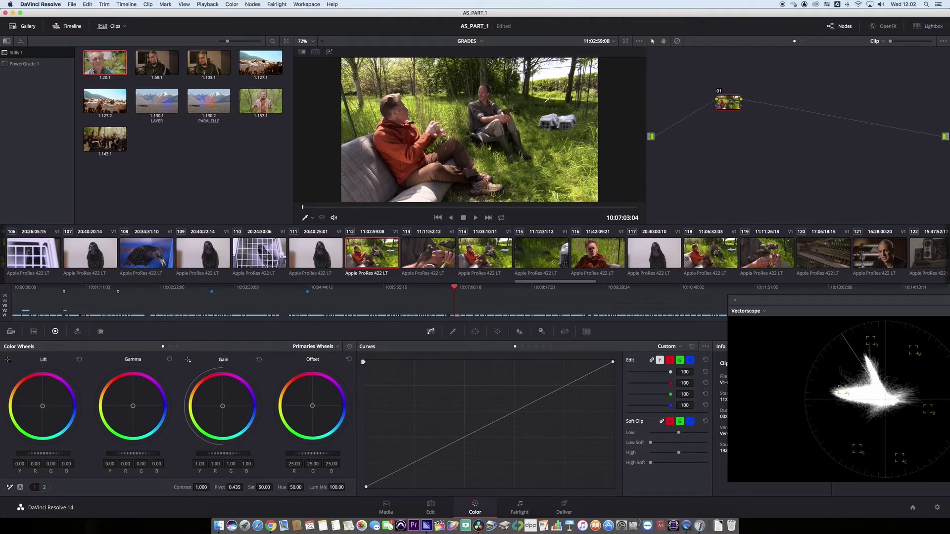
Step: Compare the outdoor conversation clips 112 to 116 with the neighbouring bird clips, finishing on clip 112
{"action": "left_click_drag", "start_coordinate": [735, 103], "coordinate": [709, 107]}
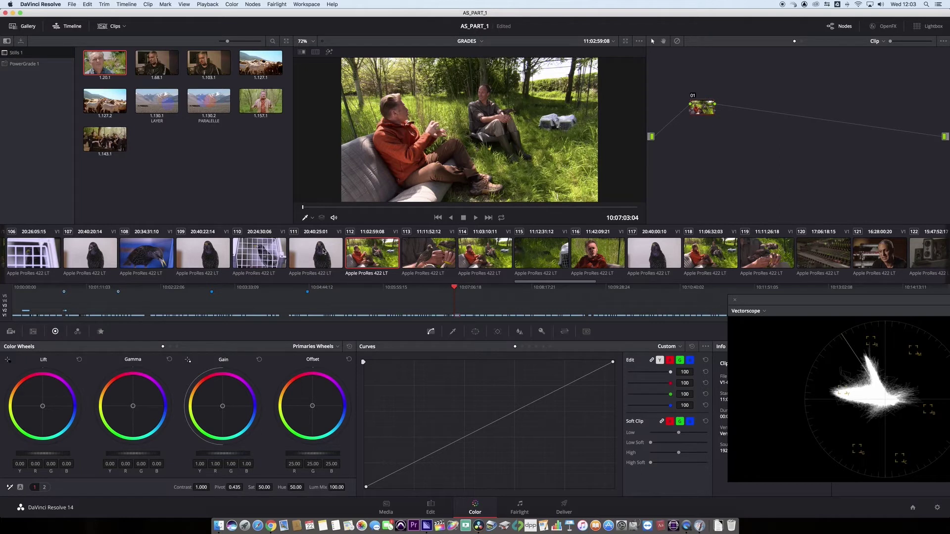
{"action": "left_click", "coordinate": [213, 255]}
{"action": "left_click", "coordinate": [319, 254]}
{"action": "left_click", "coordinate": [364, 255]}
{"action": "left_click", "coordinate": [597, 253]}
{"action": "left_click", "coordinate": [354, 256]}
{"action": "left_click", "coordinate": [595, 258]}
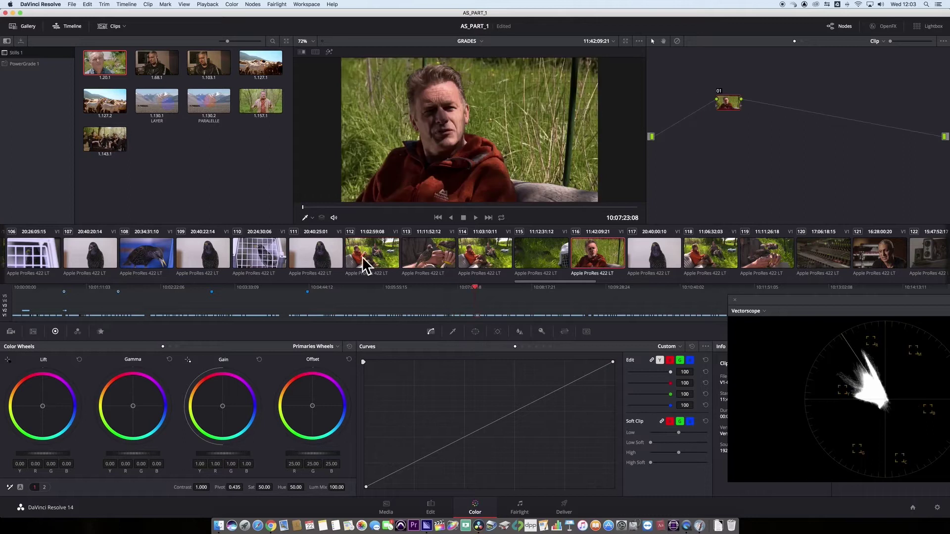
{"action": "left_click", "coordinate": [438, 256]}
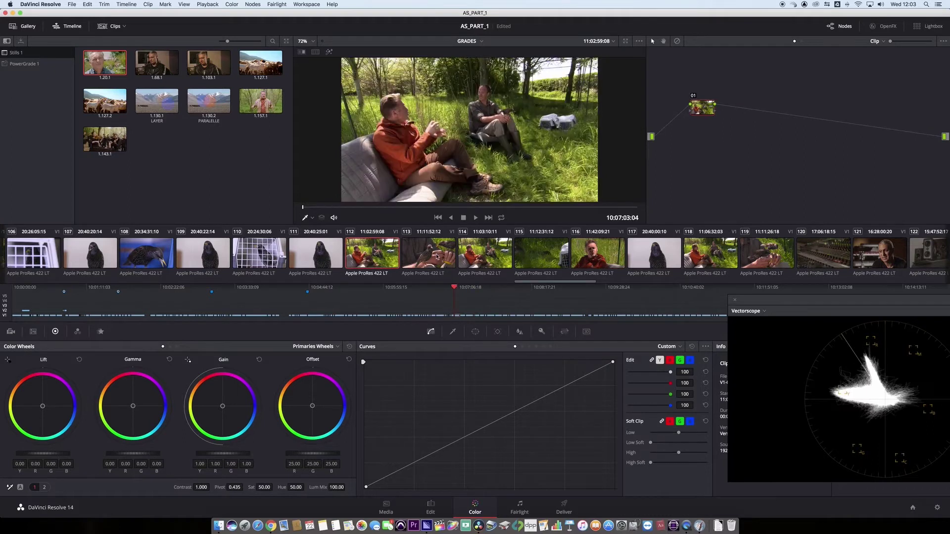
{"action": "left_click", "coordinate": [542, 253]}
{"action": "left_click", "coordinate": [587, 254]}
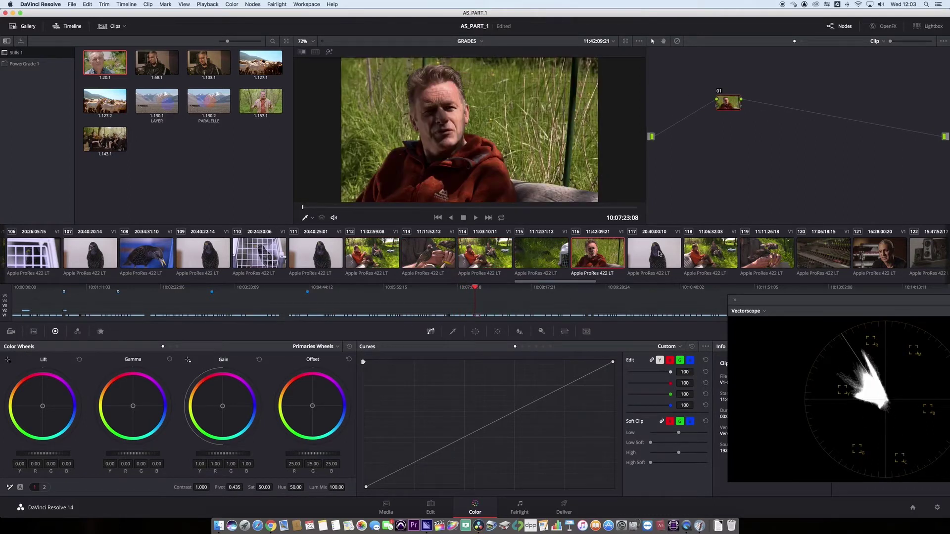
{"action": "left_click", "coordinate": [372, 253]}
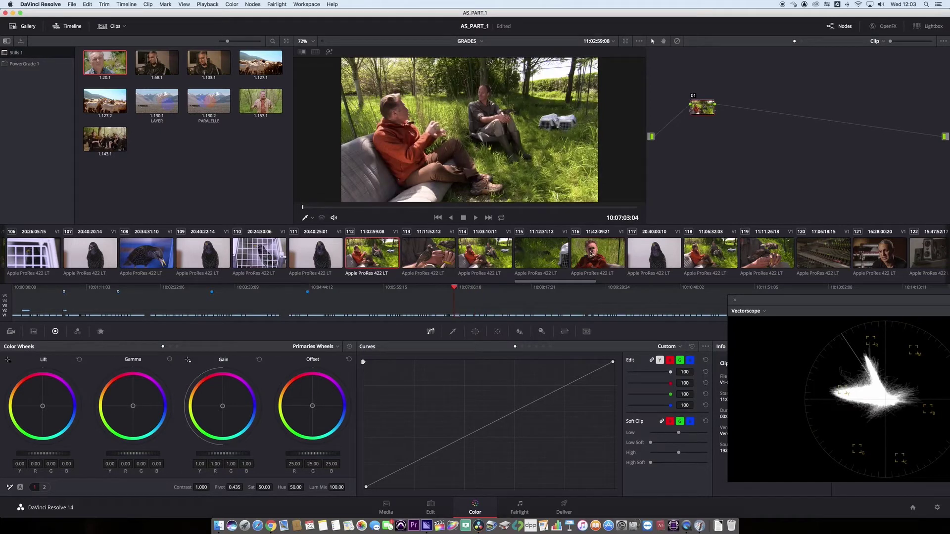
Step: View the timeline-level node graph for clip 112, and return to its clip-level node graph
{"action": "left_click_drag", "start_coordinate": [703, 106], "coordinate": [700, 110]}
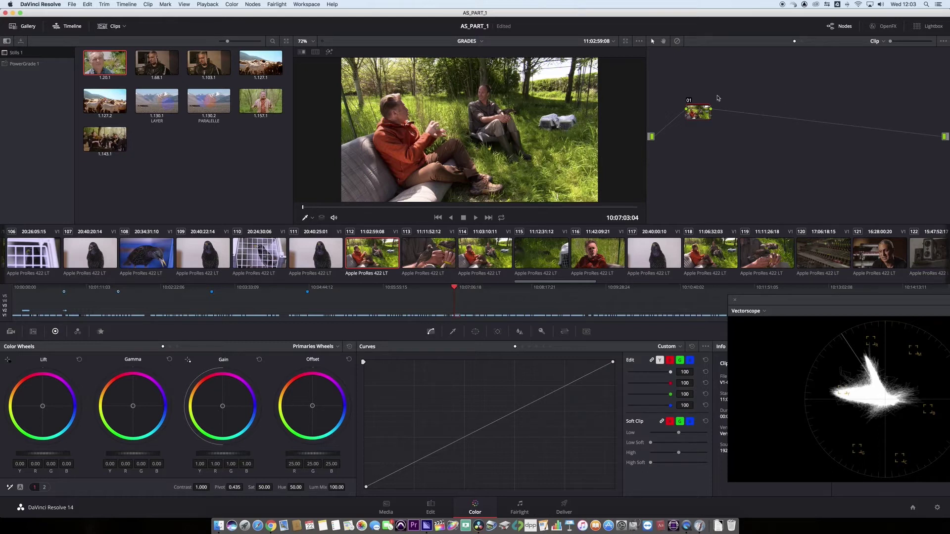
{"action": "left_click_drag", "start_coordinate": [694, 114], "coordinate": [710, 112]}
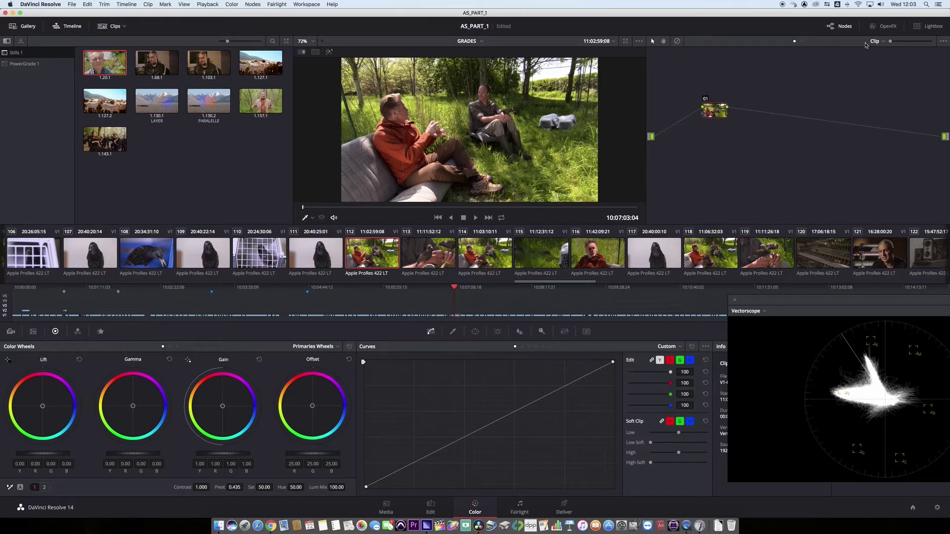
{"action": "left_click", "coordinate": [883, 42]}
{"action": "left_click", "coordinate": [898, 53]}
{"action": "left_click", "coordinate": [881, 42]}
{"action": "left_click", "coordinate": [885, 59]}
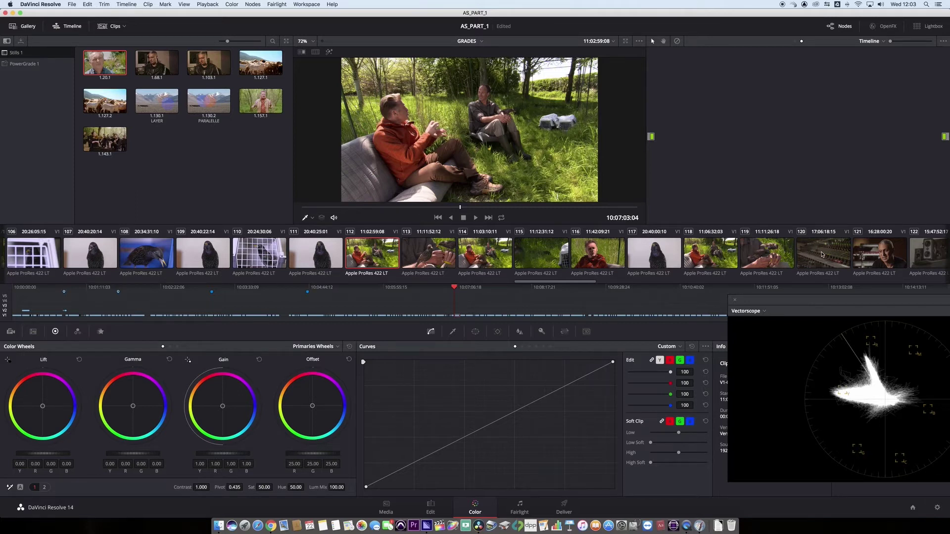
{"action": "left_click", "coordinate": [870, 41]}
{"action": "left_click", "coordinate": [870, 52]}
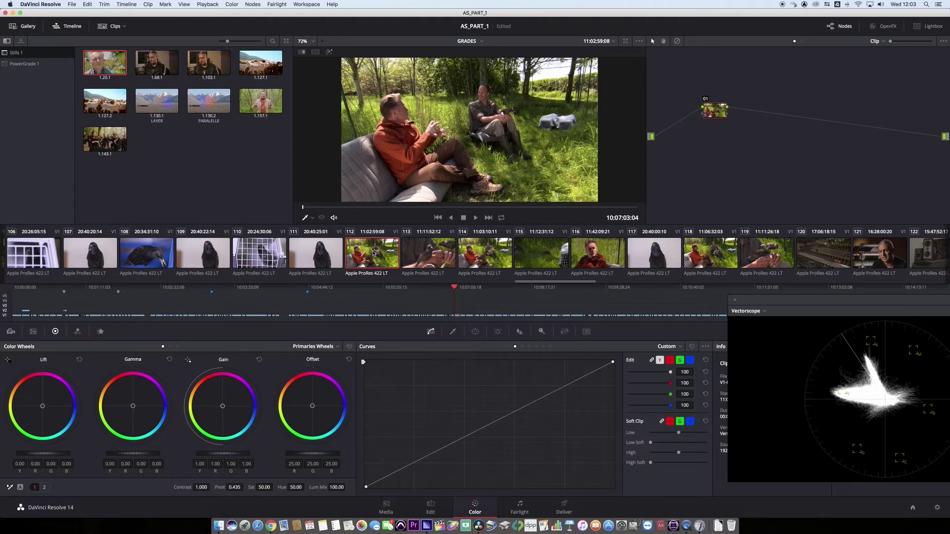
Step: Add clips 112 through 116 into a new group named OUTSIDE CHAT
{"action": "left_click", "coordinate": [611, 257], "text": "shift"}
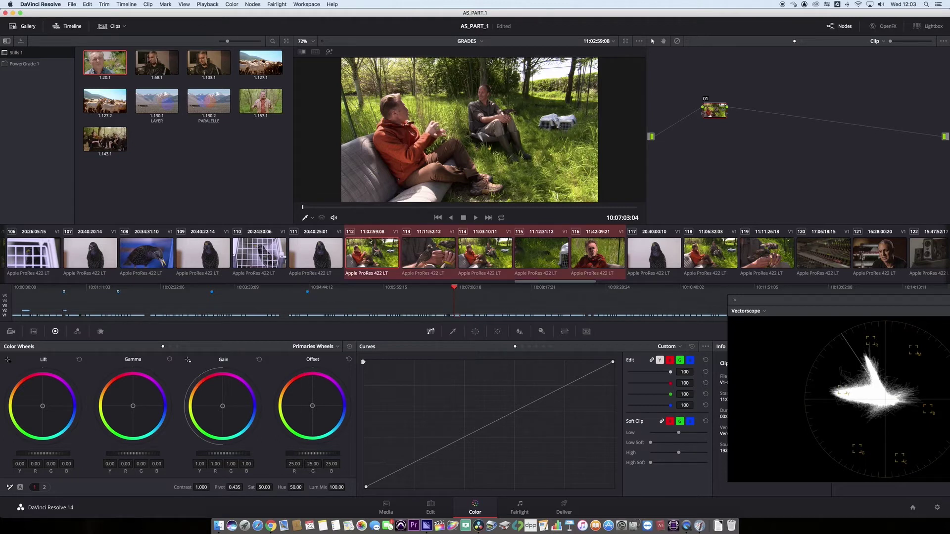
{"action": "right_click", "coordinate": [476, 250]}
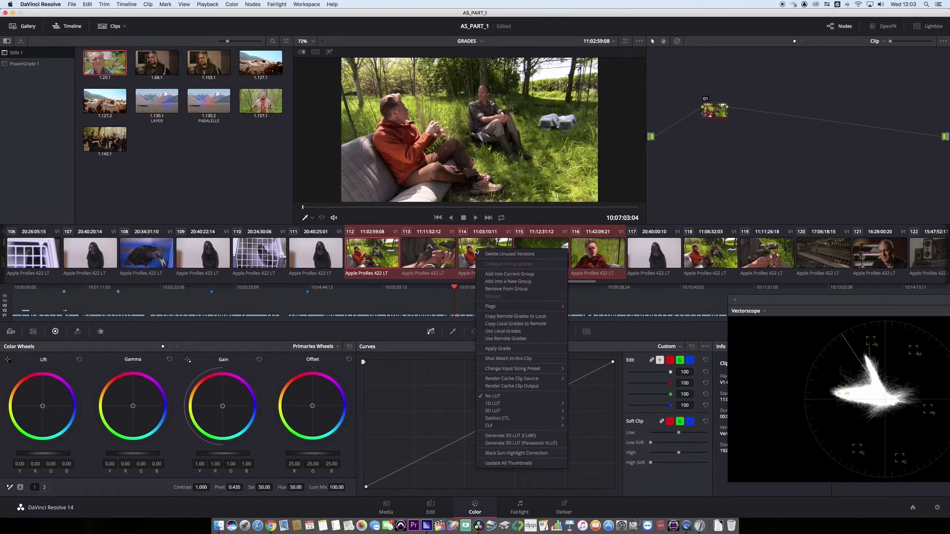
{"action": "mouse_move", "coordinate": [526, 308]}
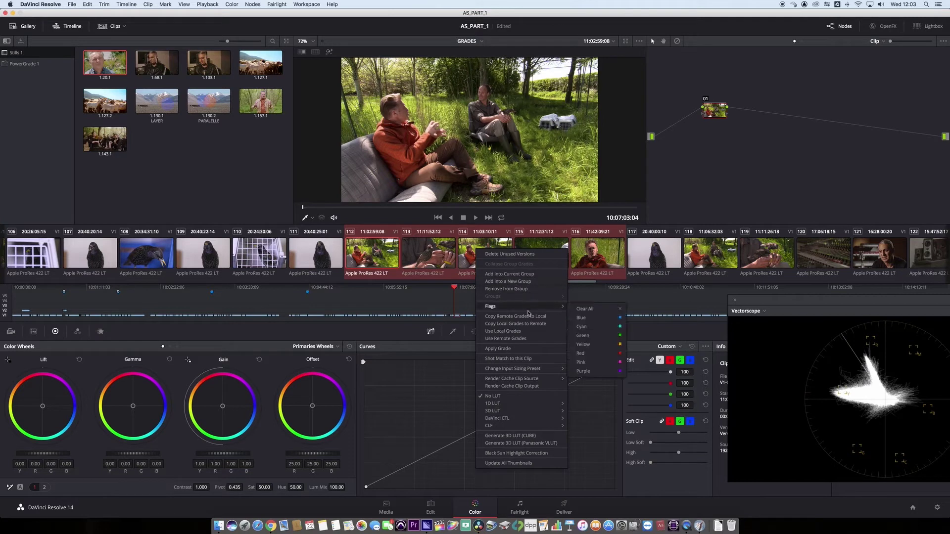
{"action": "left_click", "coordinate": [533, 282]}
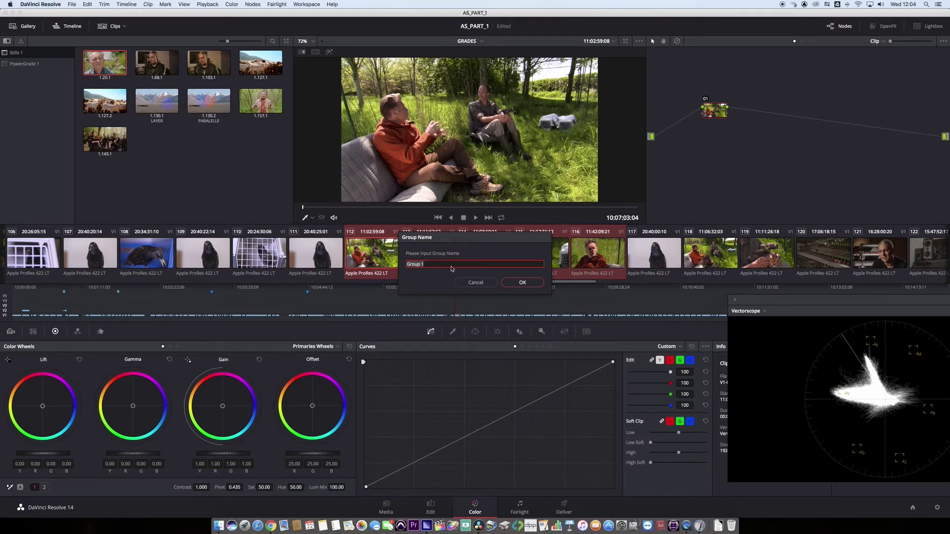
{"action": "key", "text": "BackSpace"}
{"action": "type", "text": "OUTSIDE CHAT"}
{"action": "left_click", "coordinate": [521, 283]}
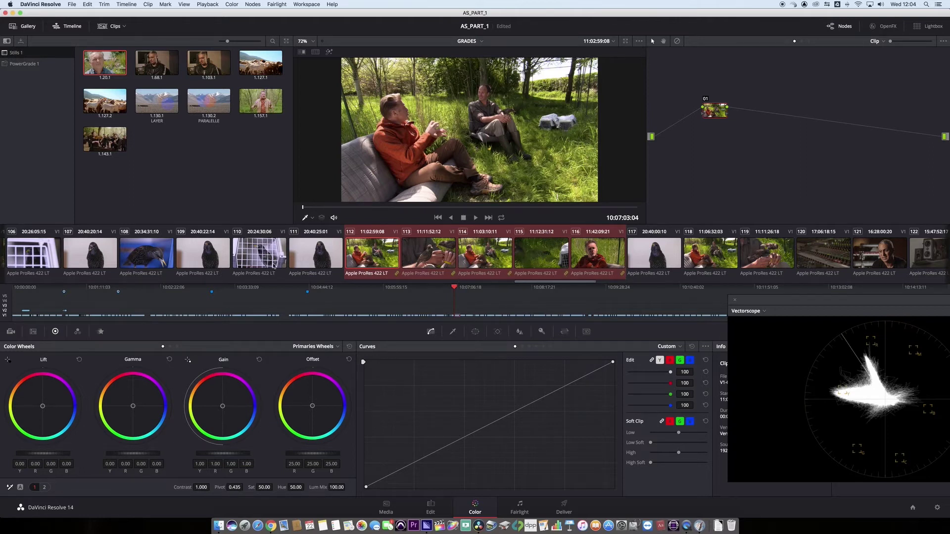
Step: Check the group markers by viewing an ungrouped bird clip and clips 112 to 116, ending on clip 112
{"action": "left_click", "coordinate": [318, 261]}
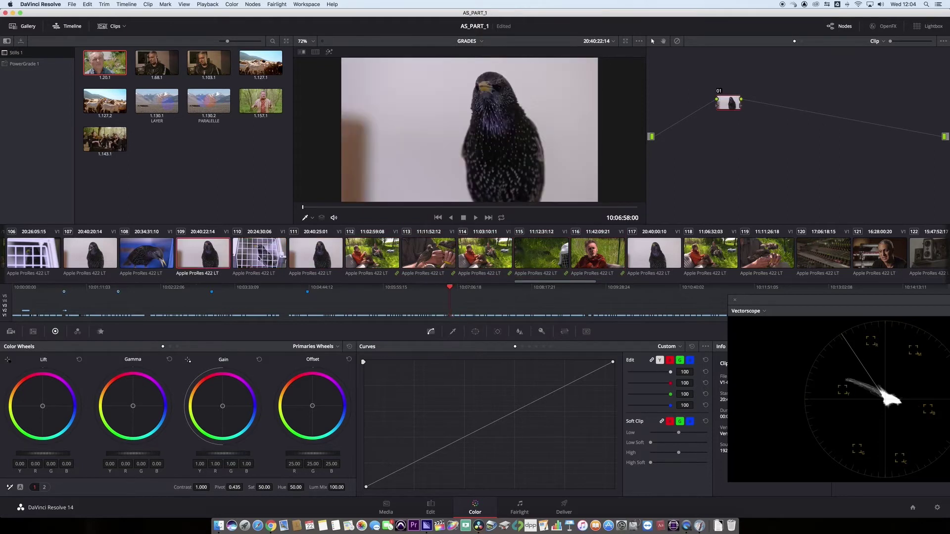
{"action": "left_click", "coordinate": [380, 261]}
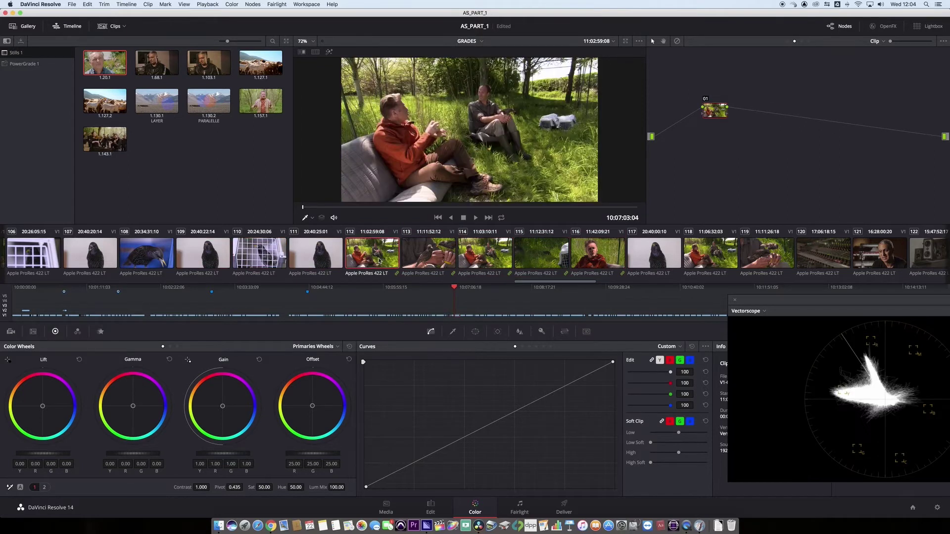
{"action": "left_click", "coordinate": [592, 259], "text": "shift"}
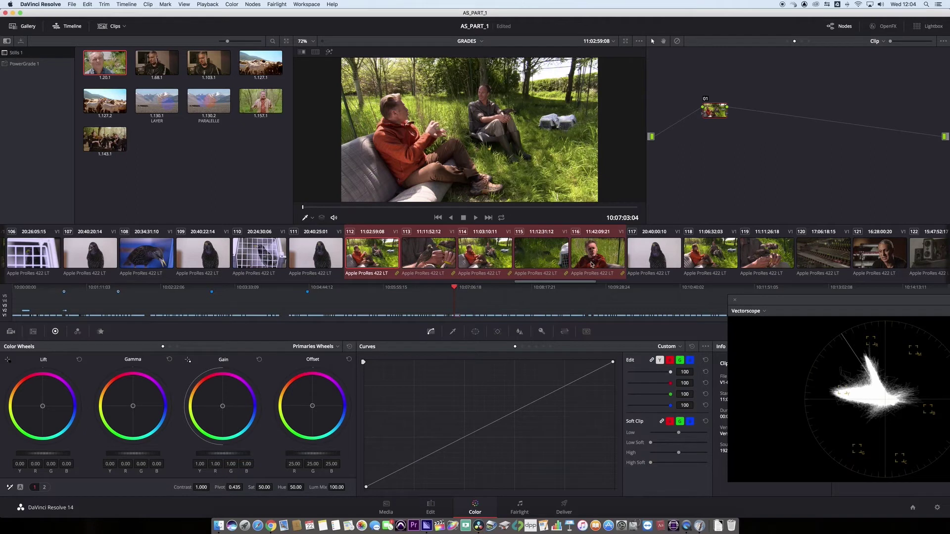
{"action": "left_click", "coordinate": [447, 291]}
{"action": "left_click", "coordinate": [372, 258]}
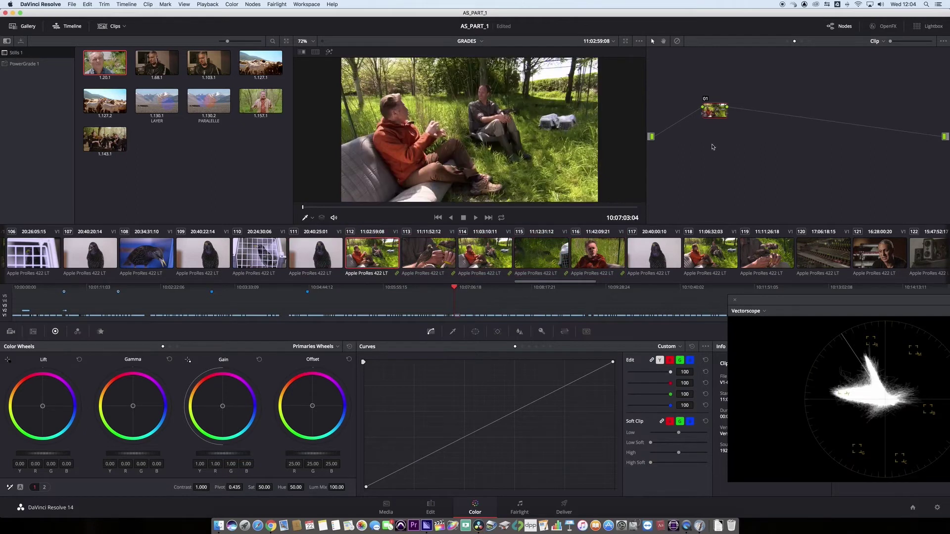
Step: Switch clip 112's node graph from Clip to Group Post-Clip level
{"action": "left_click", "coordinate": [884, 42]}
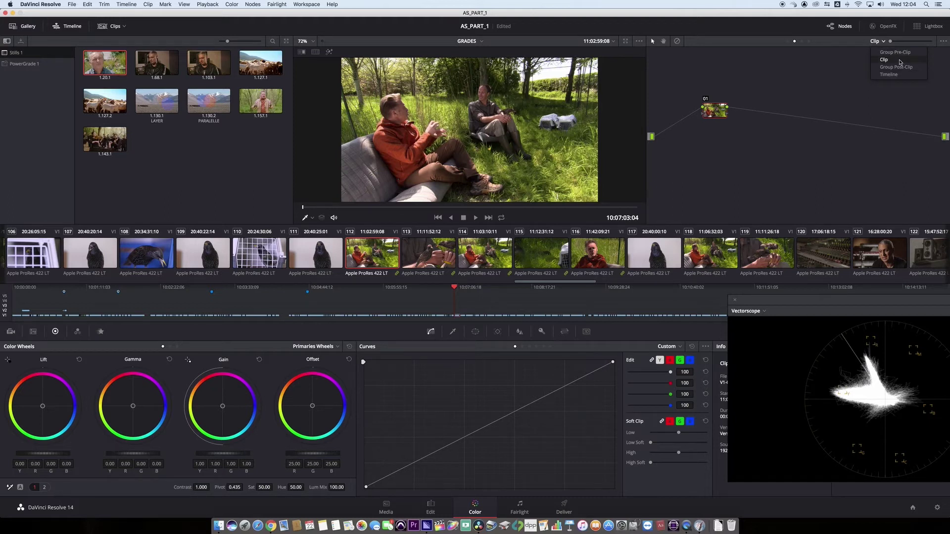
{"action": "left_click", "coordinate": [717, 110]}
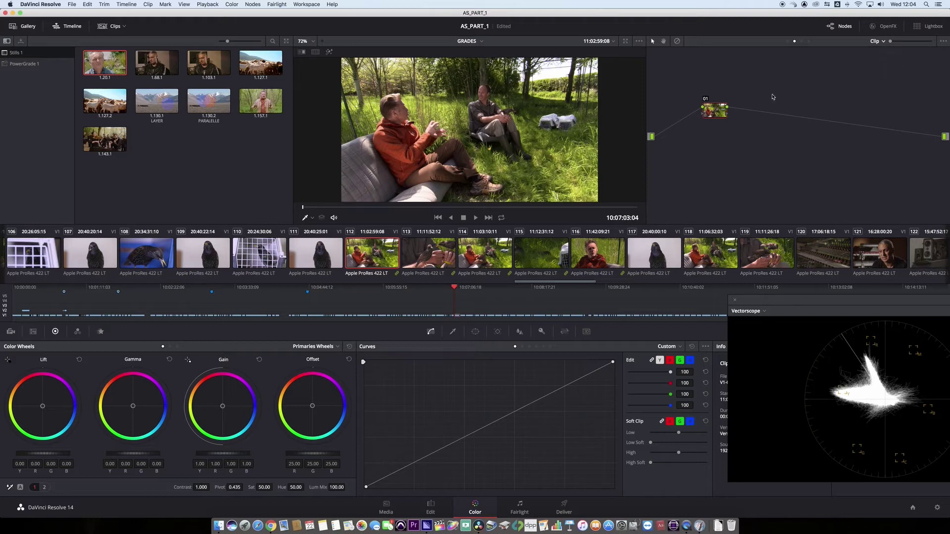
{"action": "left_click", "coordinate": [883, 42]}
{"action": "left_click", "coordinate": [712, 113]}
{"action": "left_click_drag", "start_coordinate": [715, 112], "coordinate": [724, 109]}
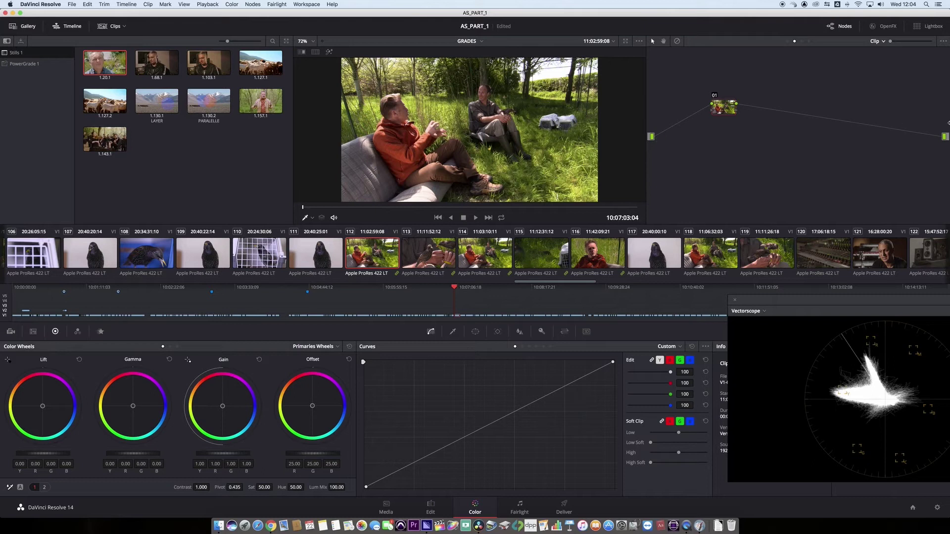
{"action": "left_click", "coordinate": [874, 44]}
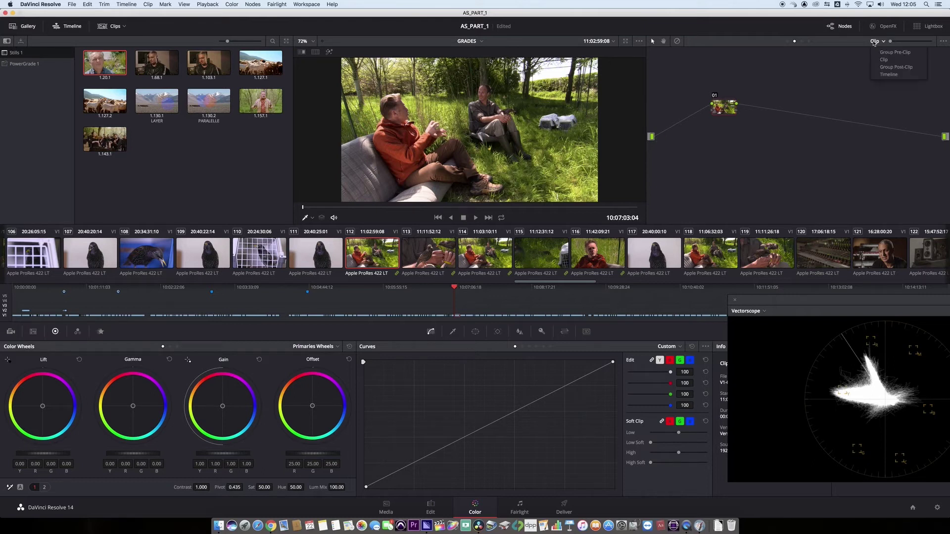
{"action": "left_click", "coordinate": [903, 67]}
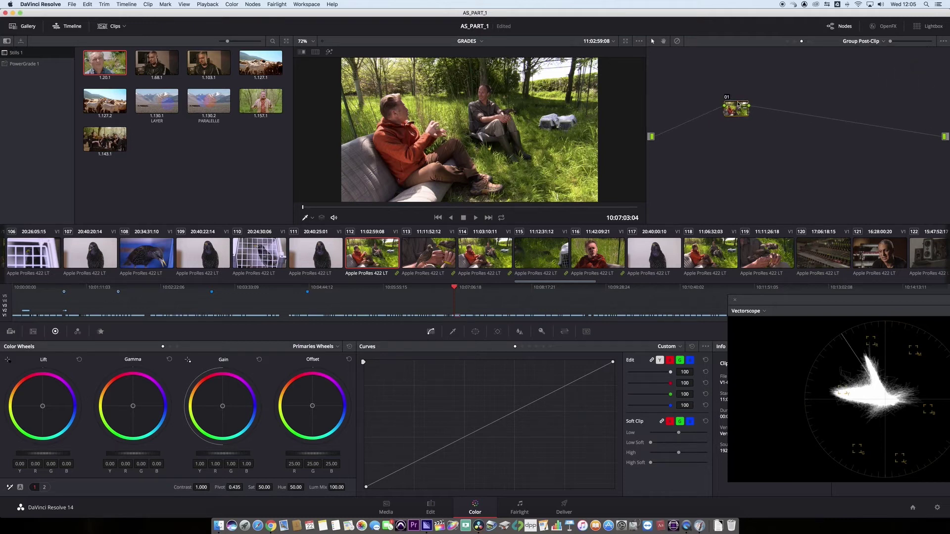
{"action": "left_click_drag", "start_coordinate": [737, 112], "coordinate": [725, 110]}
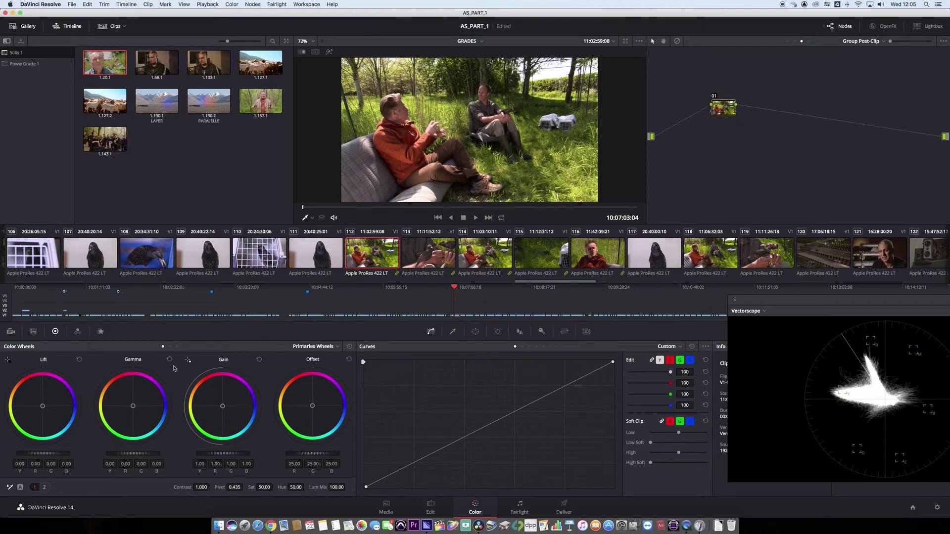
Step: Change the first scope from Vectorscope to Waveform and position the Scopes window so the curve graph stays visible
{"action": "left_click_drag", "start_coordinate": [777, 302], "coordinate": [469, 283]}
{"action": "left_click", "coordinate": [431, 293]}
{"action": "left_click", "coordinate": [427, 318]}
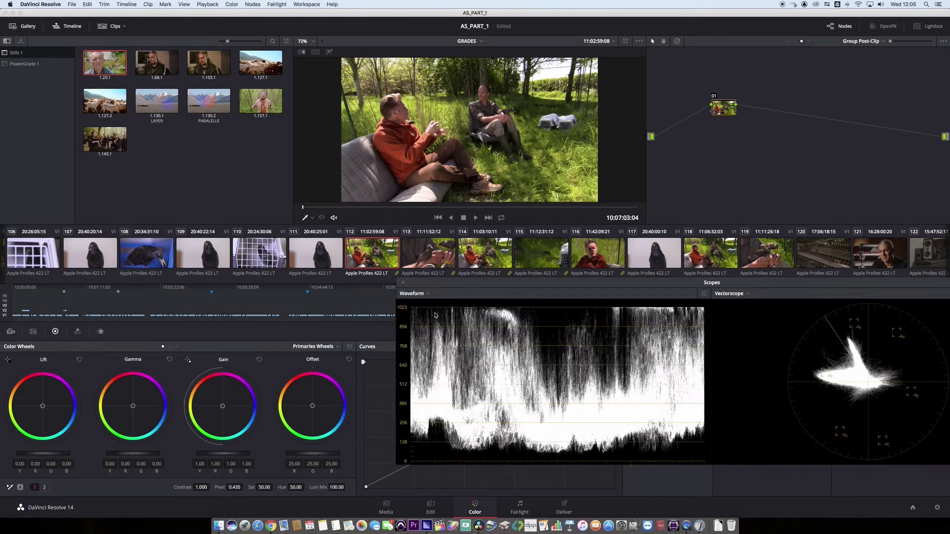
{"action": "left_click_drag", "start_coordinate": [501, 292], "coordinate": [520, 303]}
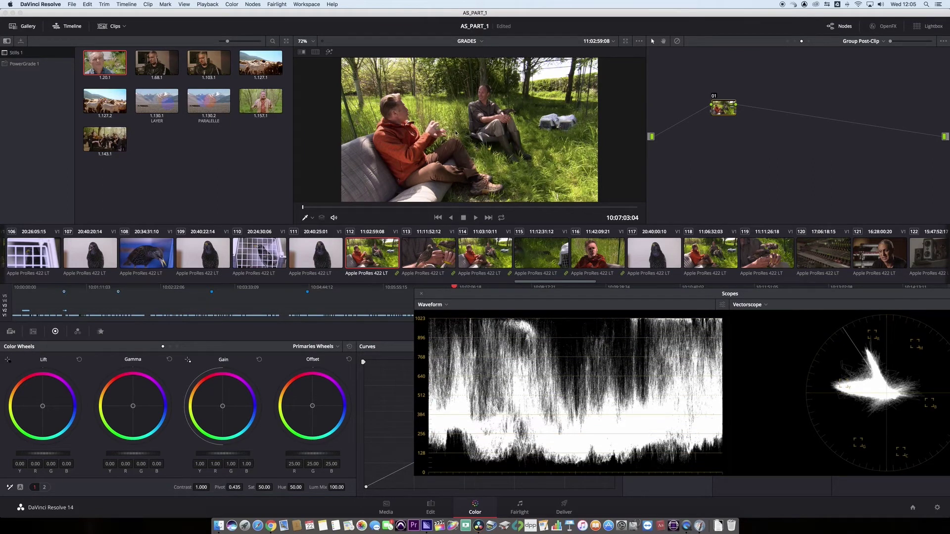
{"action": "left_click_drag", "start_coordinate": [569, 296], "coordinate": [801, 289]}
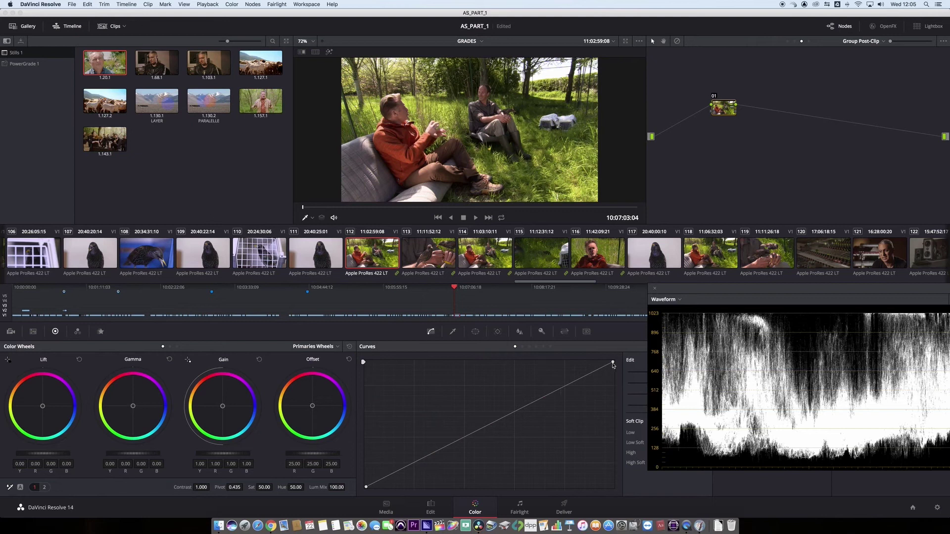
Step: Lower the custom curve's white point slightly and move its black point slightly inward on the group post-clip node
{"action": "left_click_drag", "start_coordinate": [614, 363], "coordinate": [613, 373]}
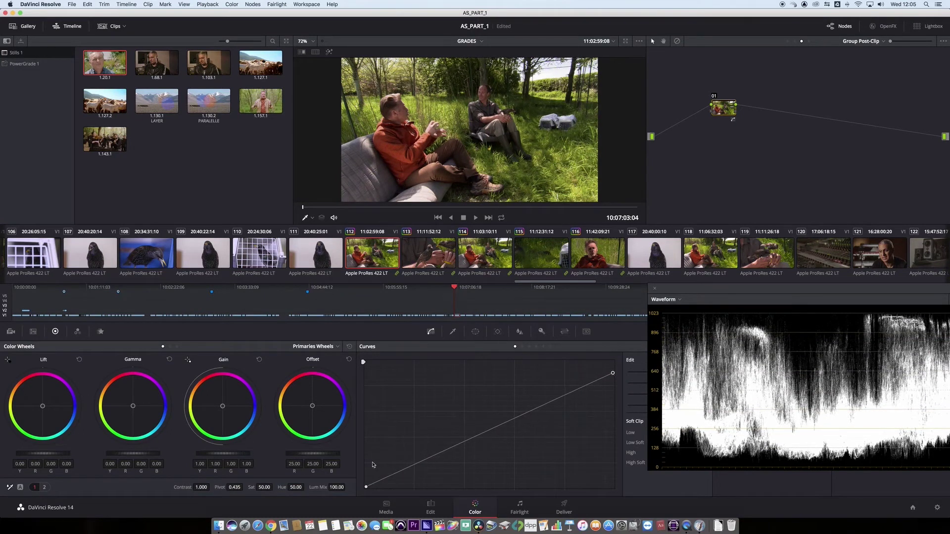
{"action": "left_click_drag", "start_coordinate": [367, 488], "coordinate": [369, 488]}
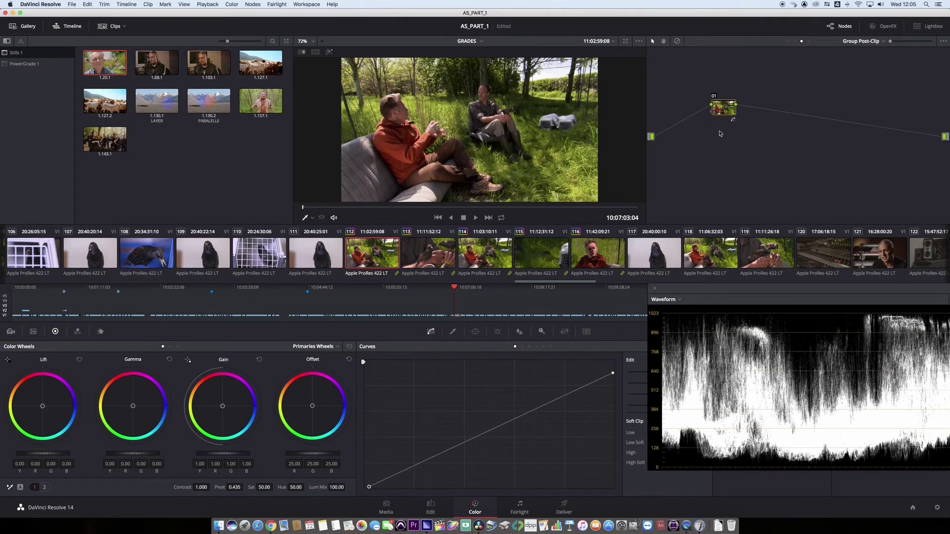
{"action": "left_click_drag", "start_coordinate": [723, 113], "coordinate": [712, 113]}
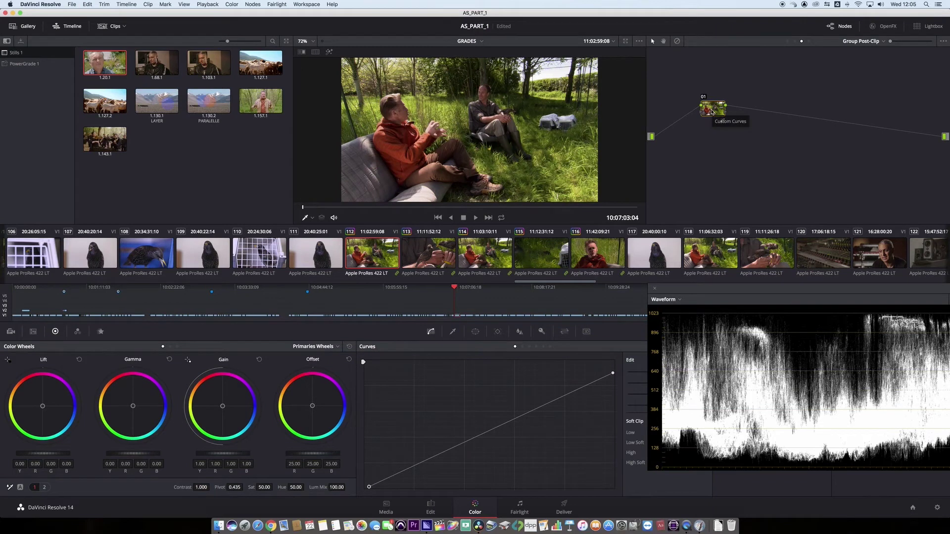
Step: Toggle the group post-clip node off and on to compare the image before and after the curve adjustment
{"action": "key", "text": "super+d"}
{"action": "key", "text": "super+d"}
{"action": "key", "text": "super+d"}
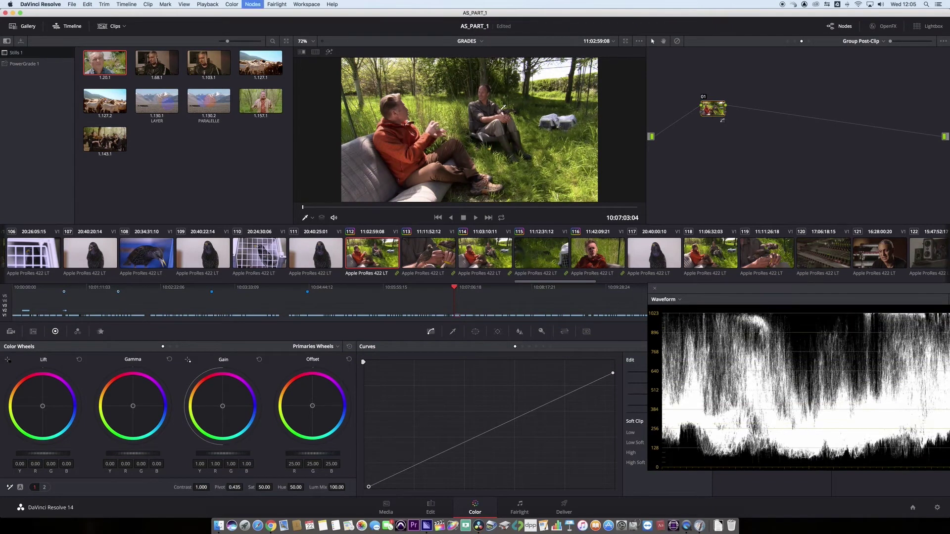
{"action": "key", "text": "super+d"}
{"action": "key", "text": "super+d"}
{"action": "key", "text": "super+d"}
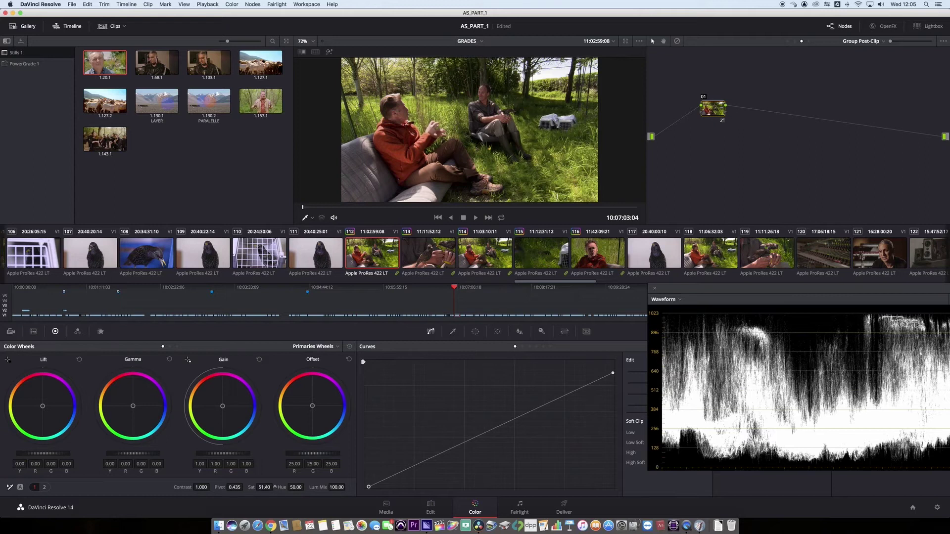
Step: Set the group post-clip node's contrast to 1.032 and saturation to 51.80
{"action": "left_click_drag", "start_coordinate": [206, 488], "coordinate": [211, 487]}
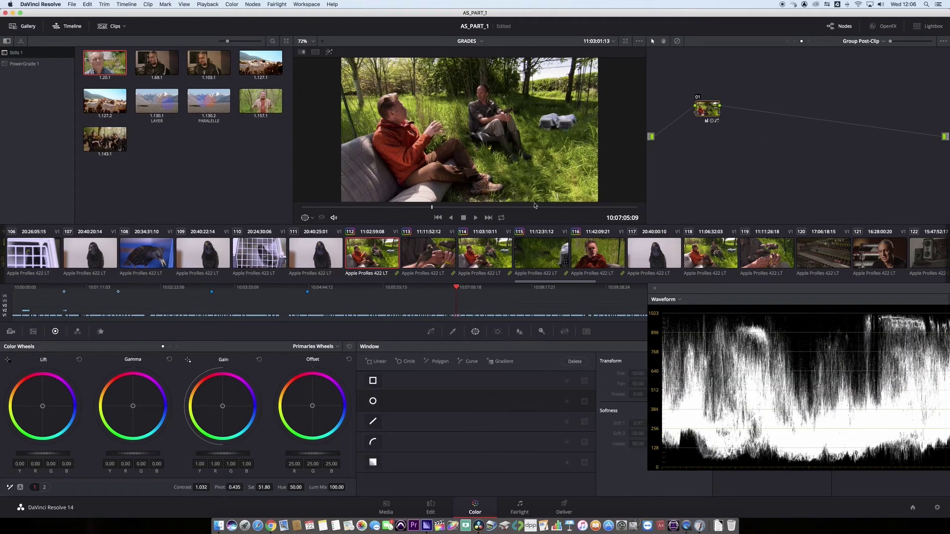
Step: Add a second serial group post-clip node with a circular window stretched into a wide diagonal ellipse, size about 54, rotated about 18 degrees
{"action": "key", "text": "alt+s"}
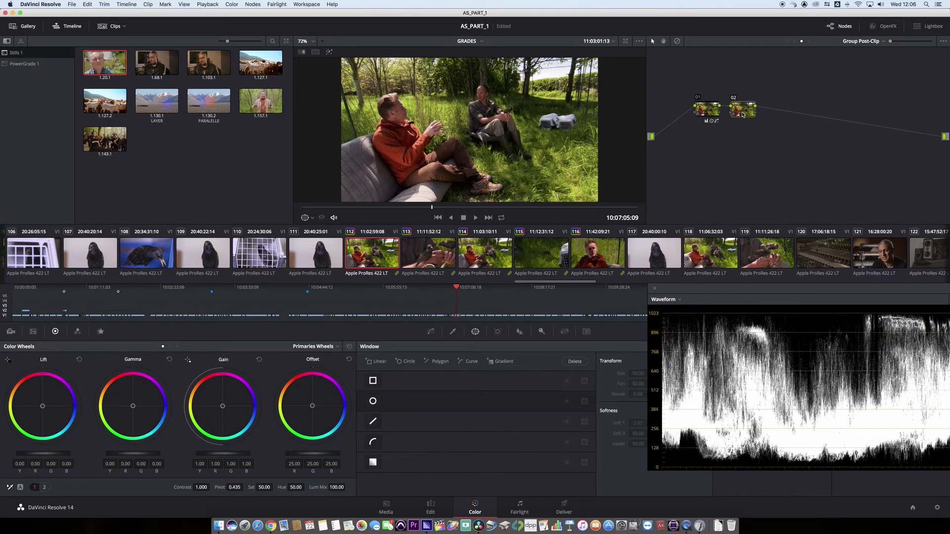
{"action": "left_click", "coordinate": [373, 402]}
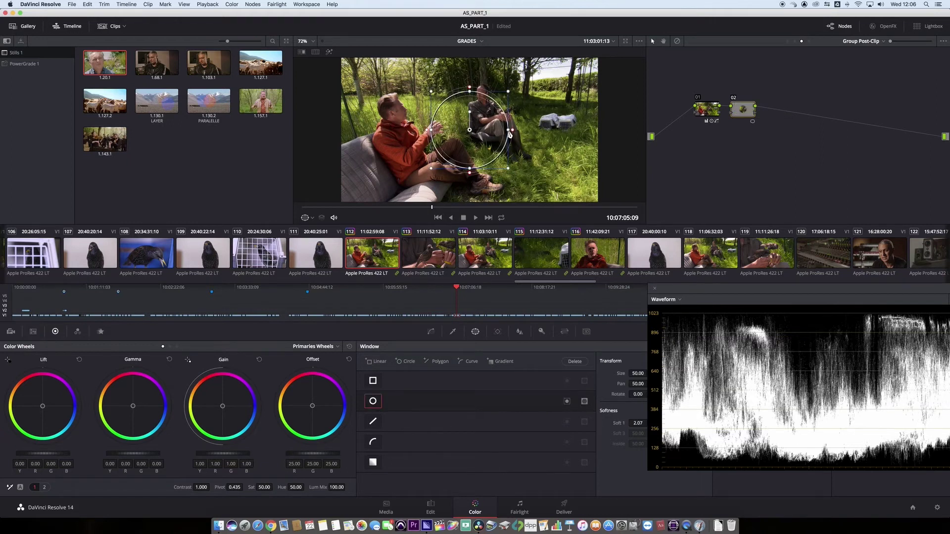
{"action": "left_click_drag", "start_coordinate": [470, 112], "coordinate": [453, 166]}
{"action": "left_click_drag", "start_coordinate": [461, 143], "coordinate": [465, 120]}
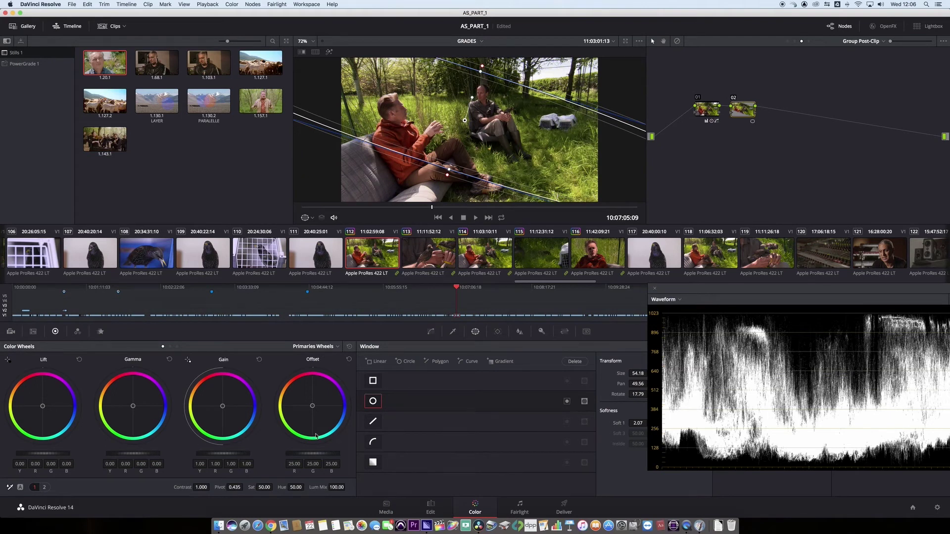
Step: Lower the second node's offset to 17.25 and gain to 0.79, and invert its circular window to darken the outside
{"action": "left_click_drag", "start_coordinate": [319, 455], "coordinate": [310, 456]}
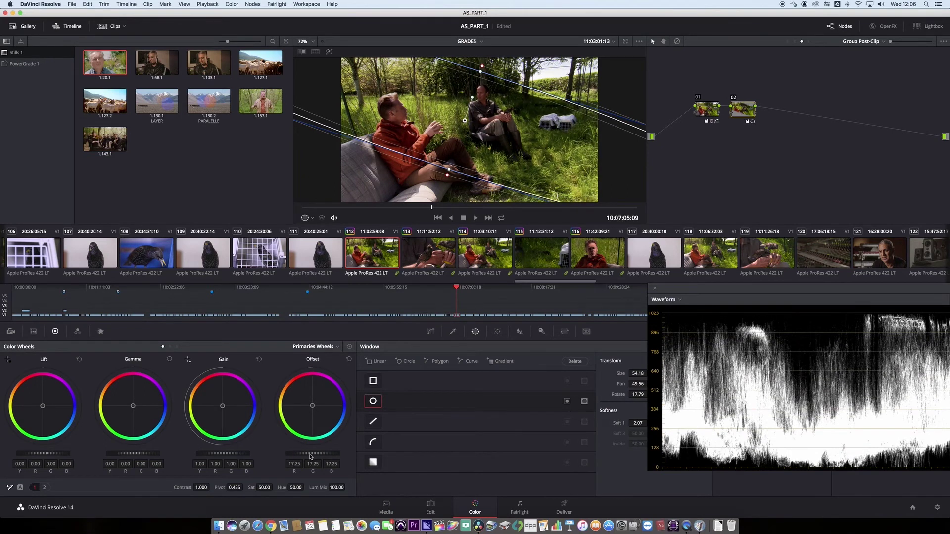
{"action": "left_click_drag", "start_coordinate": [239, 455], "coordinate": [227, 455]}
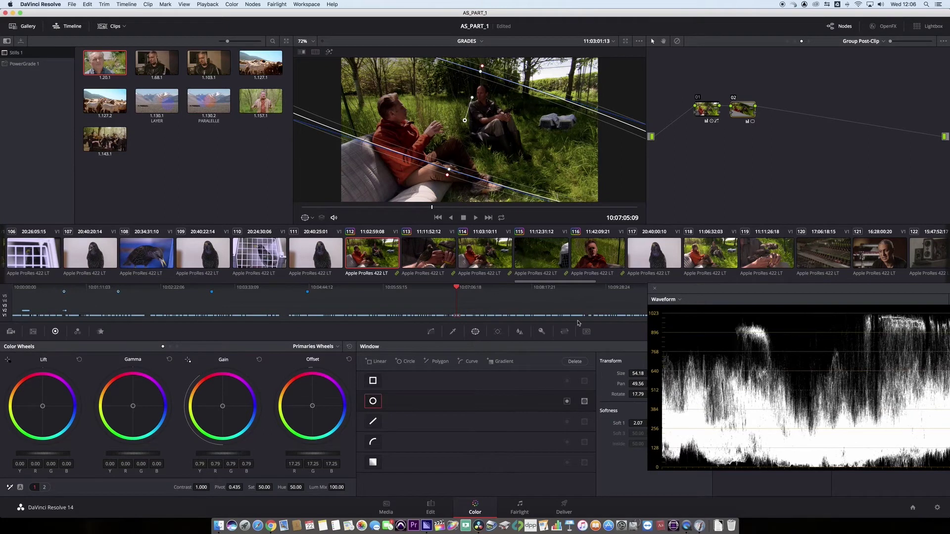
{"action": "left_click", "coordinate": [567, 402]}
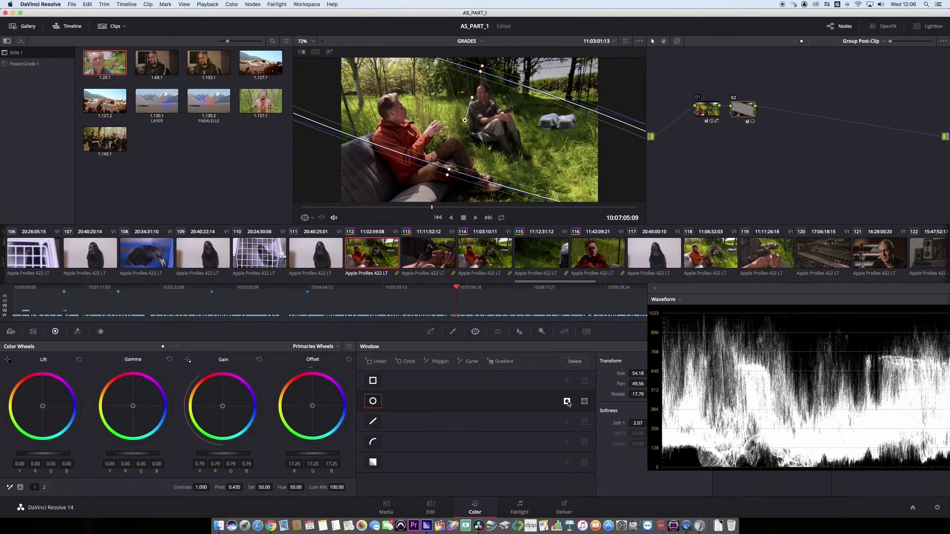
Step: Set the circular window's Soft 1 to 53.37 and shift it sideways to a pan of 47.56, keeping its settings clear of the scopes
{"action": "left_click_drag", "start_coordinate": [638, 423], "coordinate": [658, 423]}
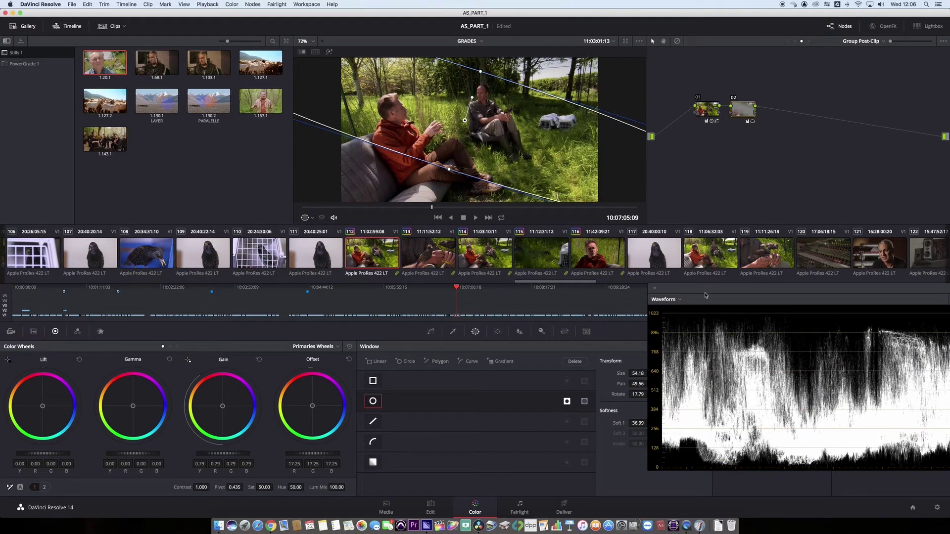
{"action": "left_click_drag", "start_coordinate": [706, 294], "coordinate": [777, 304]}
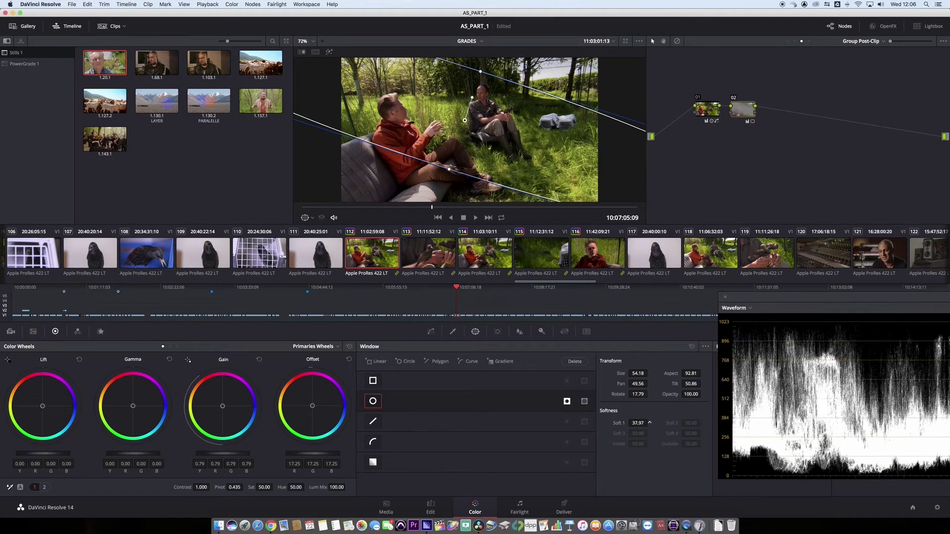
{"action": "left_click_drag", "start_coordinate": [638, 426], "coordinate": [635, 424]}
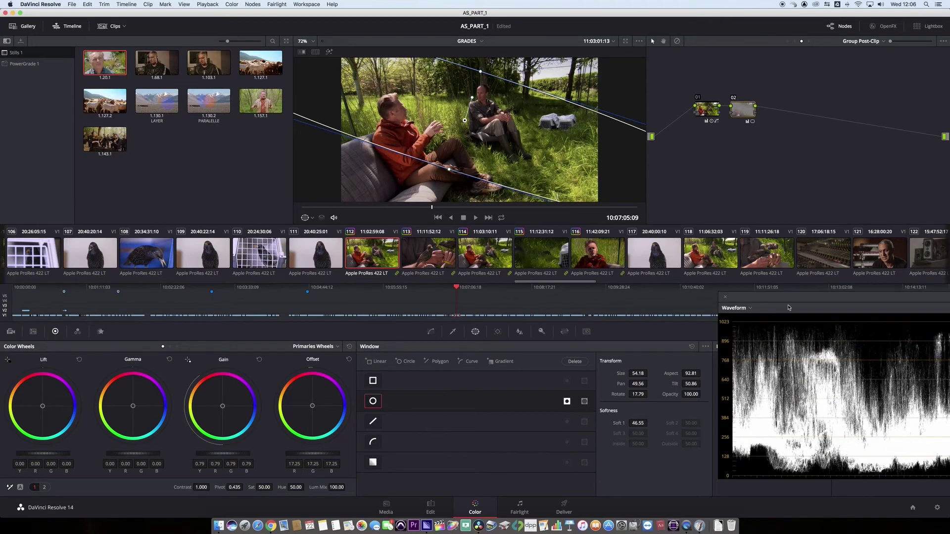
{"action": "left_click_drag", "start_coordinate": [788, 308], "coordinate": [745, 310]}
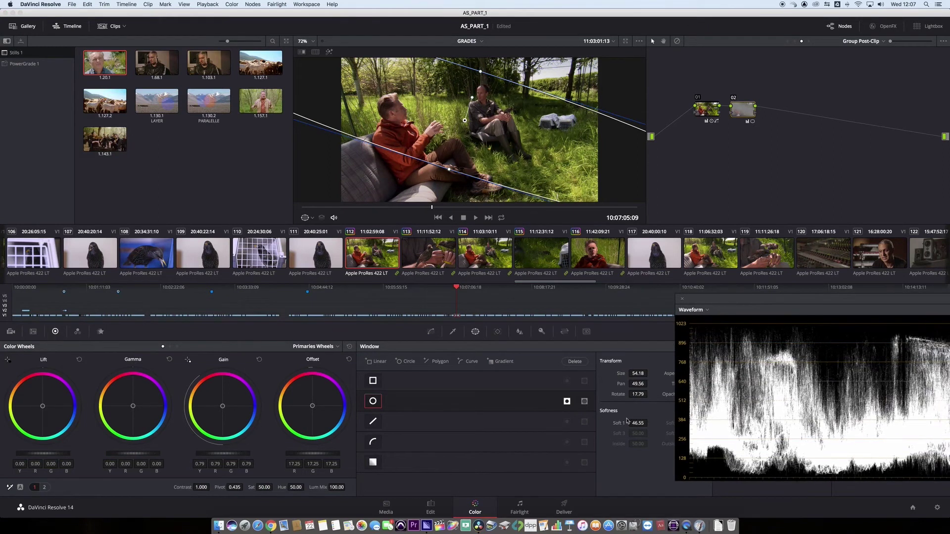
{"action": "left_click_drag", "start_coordinate": [638, 426], "coordinate": [650, 422]}
{"action": "mouse_move", "coordinate": [464, 120]}
{"action": "left_mouse_down"}
{"action": "mouse_move", "coordinate": [444, 127]}
{"action": "mouse_move", "coordinate": [452, 124]}
{"action": "left_mouse_up"}
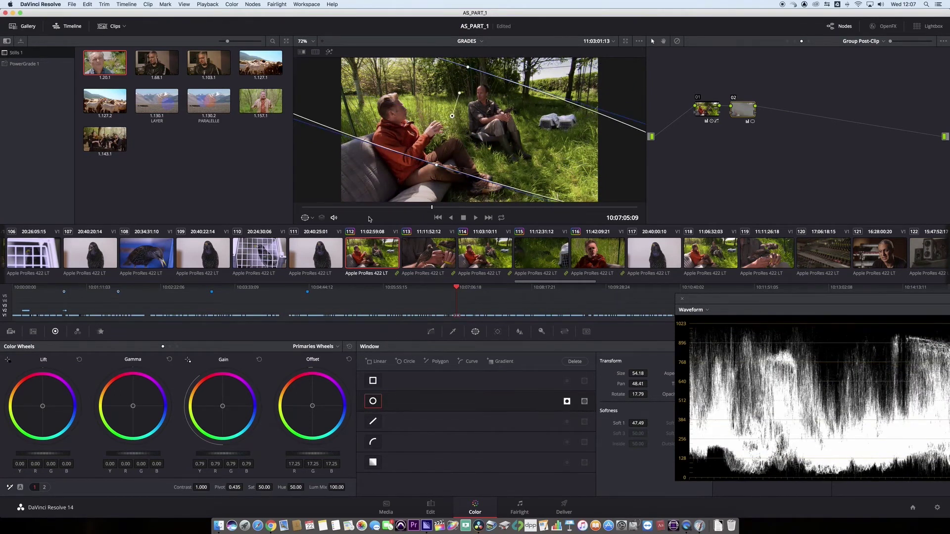
{"action": "left_click_drag", "start_coordinate": [637, 424], "coordinate": [660, 424]}
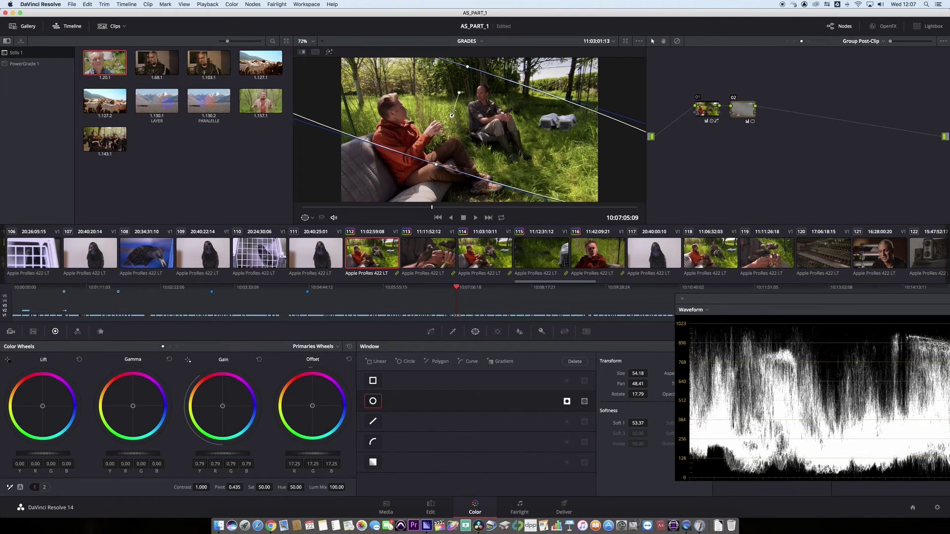
{"action": "left_click_drag", "start_coordinate": [453, 118], "coordinate": [443, 119]}
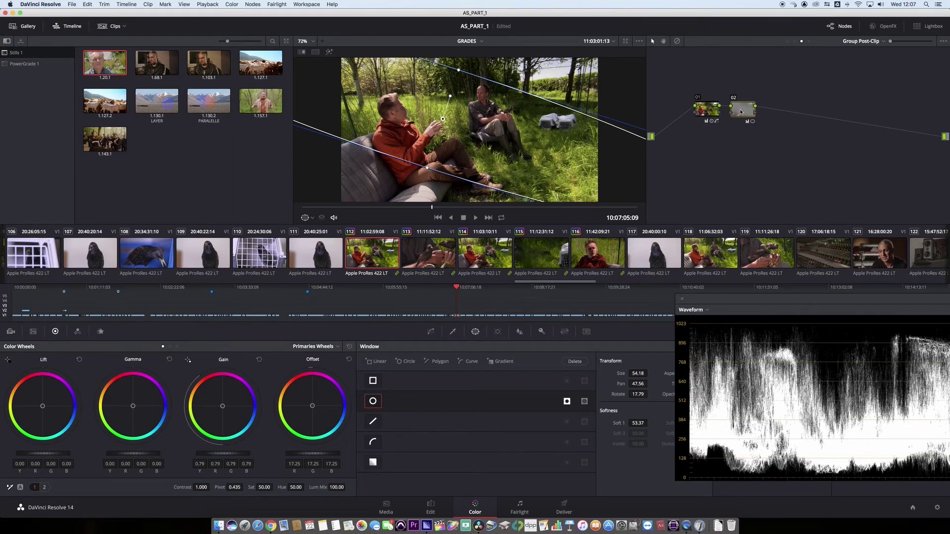
Step: Add a third serial group post-clip node and toggle the grade off and on to compare the vignette on clip 112
{"action": "key", "text": "alt+s"}
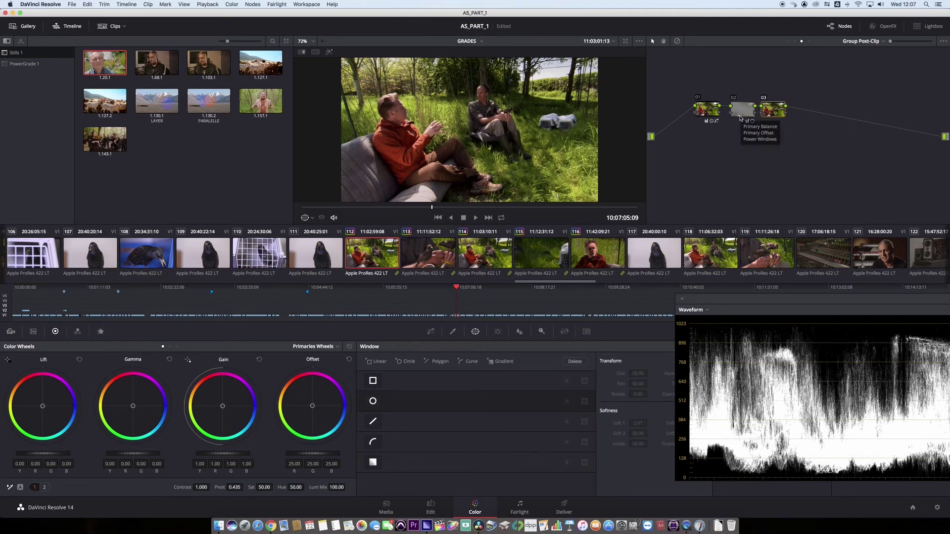
{"action": "key", "text": "ctrl+d"}
{"action": "key", "text": "ctrl+d"}
{"action": "key", "text": "ctrl+d"}
{"action": "key", "text": "ctrl+d"}
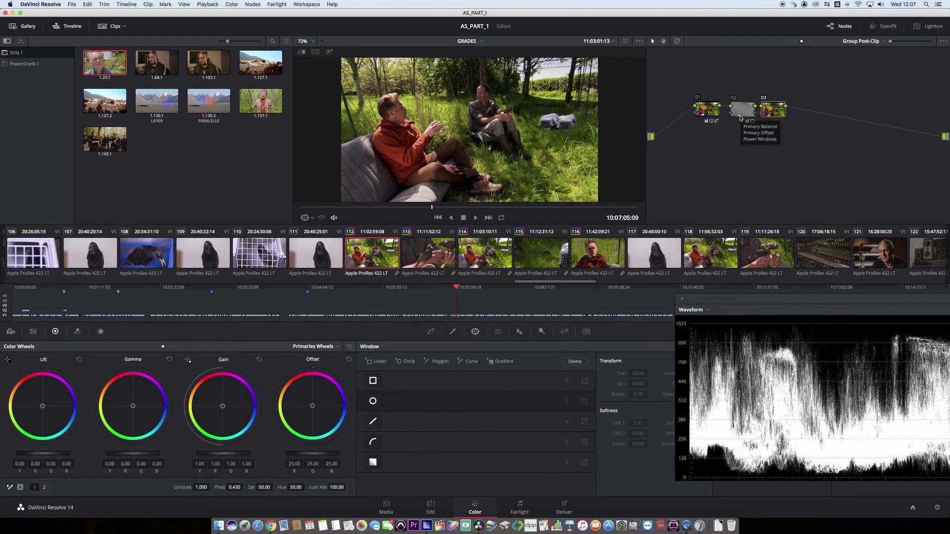
{"action": "key", "text": "ctrl+d"}
{"action": "key", "text": "ctrl+d"}
{"action": "key", "text": "ctrl+d"}
{"action": "key", "text": "ctrl+d"}
{"action": "key", "text": "ctrl+d"}
{"action": "key", "text": "ctrl+d"}
{"action": "key", "text": "ctrl+d"}
{"action": "key", "text": "ctrl+d"}
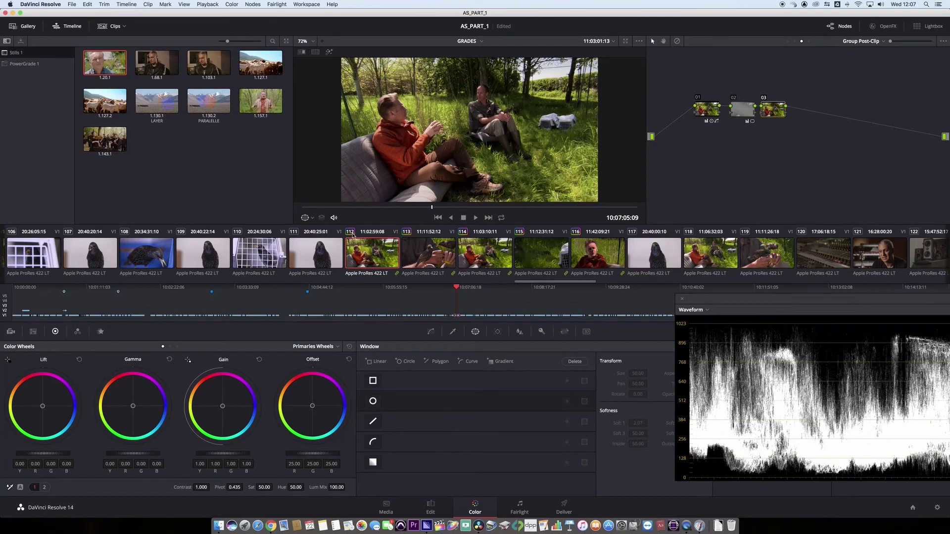
Step: View grouped clips 113 to 116 and toggle the group post-clip grade off and on for clip 116
{"action": "left_click", "coordinate": [419, 250]}
{"action": "left_click", "coordinate": [484, 254]}
{"action": "left_click", "coordinate": [549, 256]}
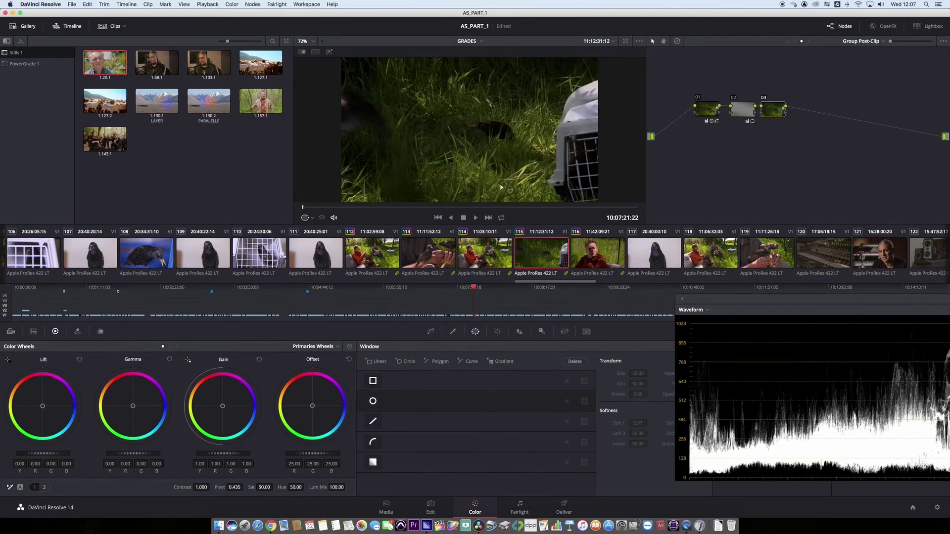
{"action": "left_click", "coordinate": [587, 251]}
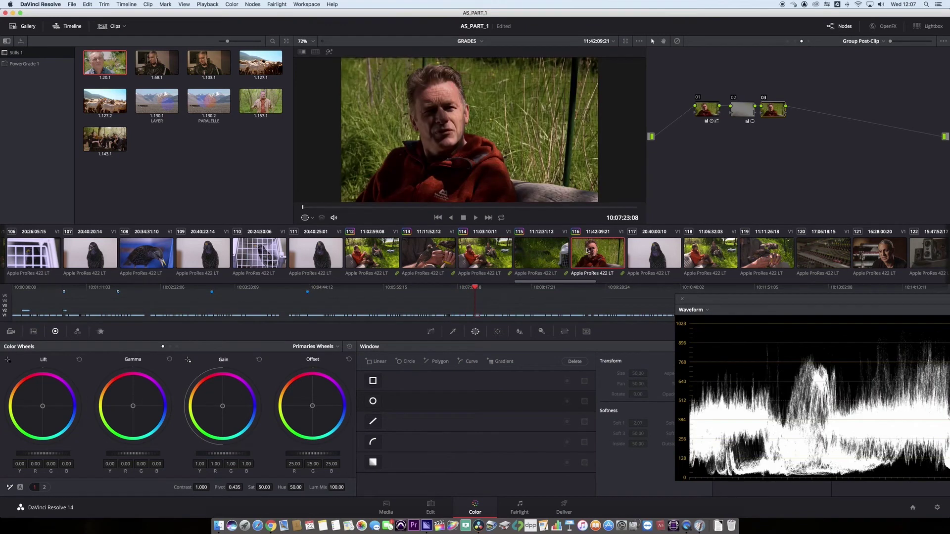
{"action": "key", "text": "ctrl+d"}
{"action": "key", "text": "ctrl+d"}
{"action": "key", "text": "ctrl+d"}
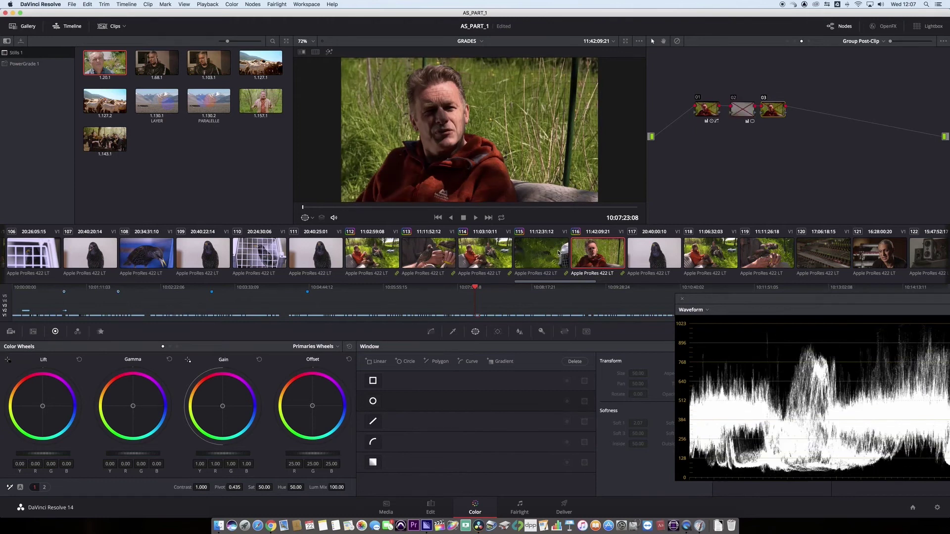
Step: Go back through the grouped clips to clip 112, comparing each with the group grade bypassed and enabled
{"action": "left_click", "coordinate": [558, 253]}
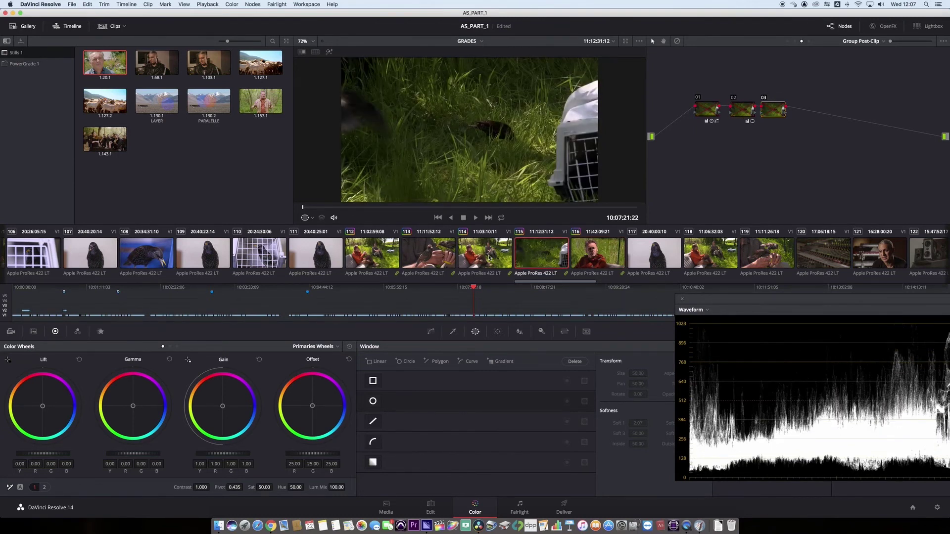
{"action": "left_click", "coordinate": [488, 257]}
{"action": "key", "text": "ctrl+d"}
{"action": "key", "text": "ctrl+d"}
{"action": "left_click", "coordinate": [428, 257]}
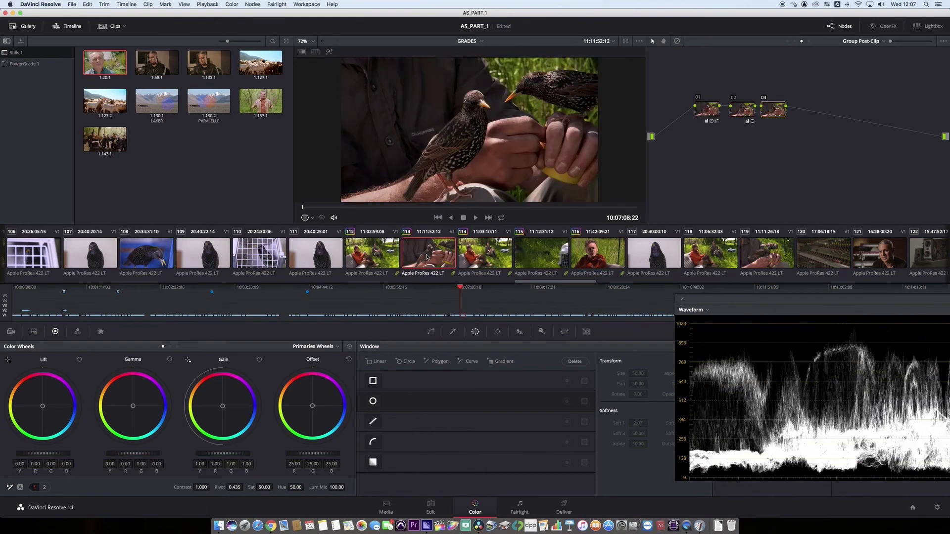
{"action": "left_click", "coordinate": [377, 257]}
{"action": "key", "text": "ctrl+d"}
{"action": "key", "text": "ctrl+d"}
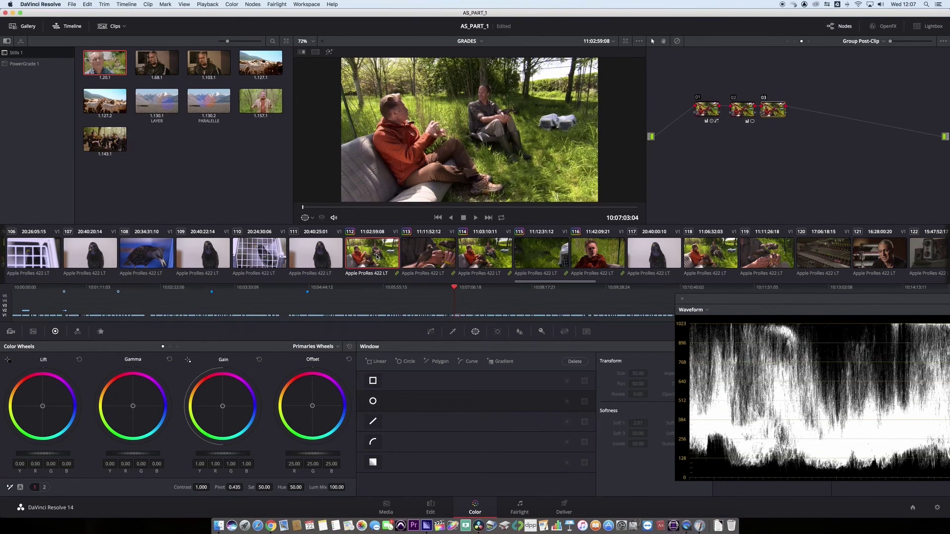
{"action": "key", "text": "ctrl+d"}
{"action": "key", "text": "Down"}
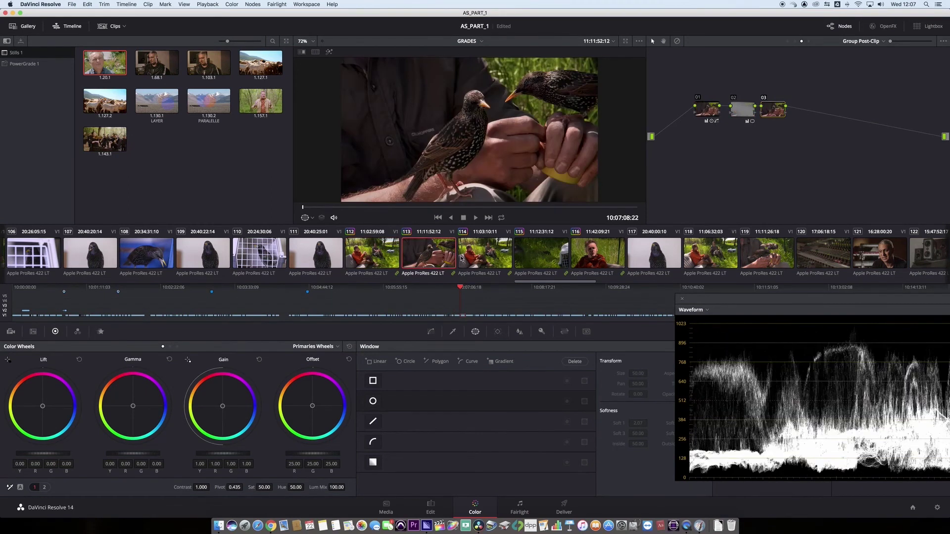
{"action": "left_click", "coordinate": [381, 257]}
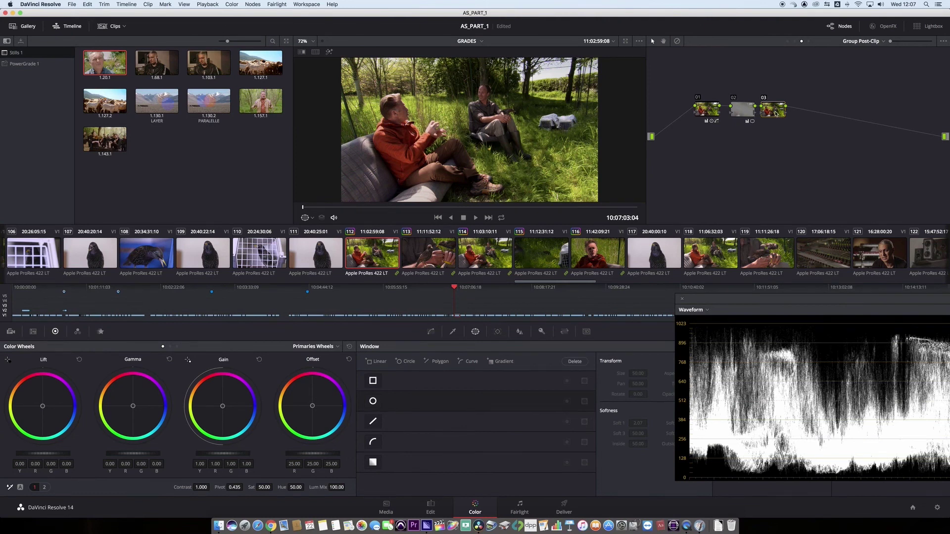
Step: Add a fourth serial group post-clip node with saturation 0, gain 1.08 and gamma 0.03 for a black-and-white look
{"action": "key", "text": "alt+s"}
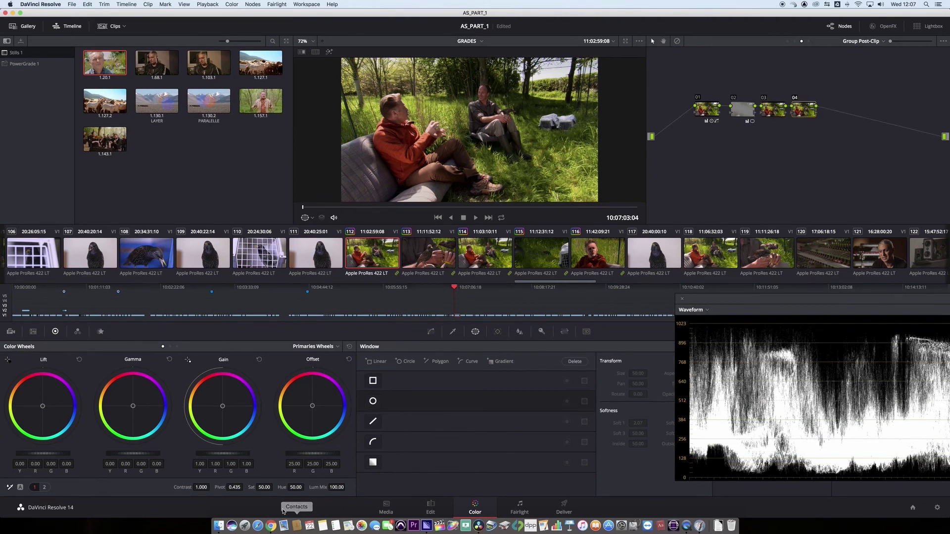
{"action": "left_click_drag", "start_coordinate": [265, 488], "coordinate": [248, 487]}
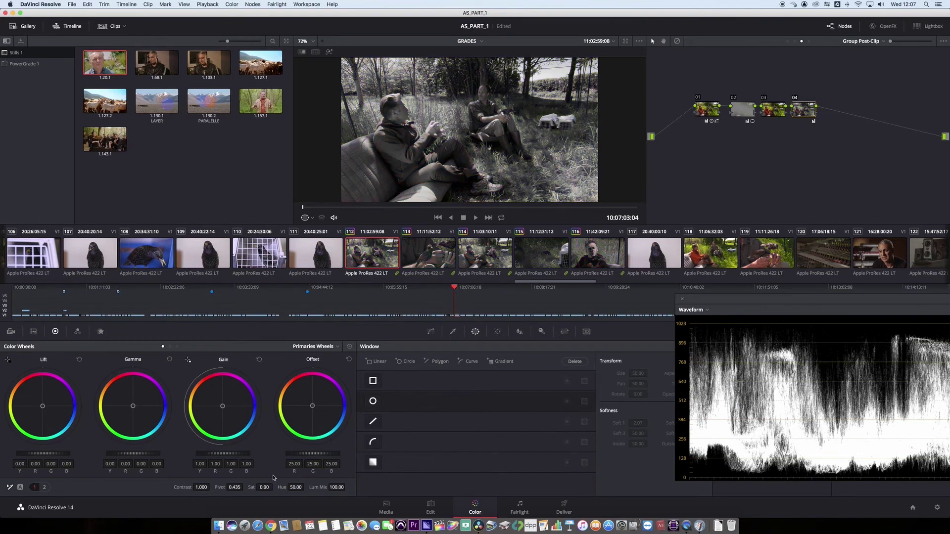
{"action": "left_click_drag", "start_coordinate": [218, 453], "coordinate": [230, 453]}
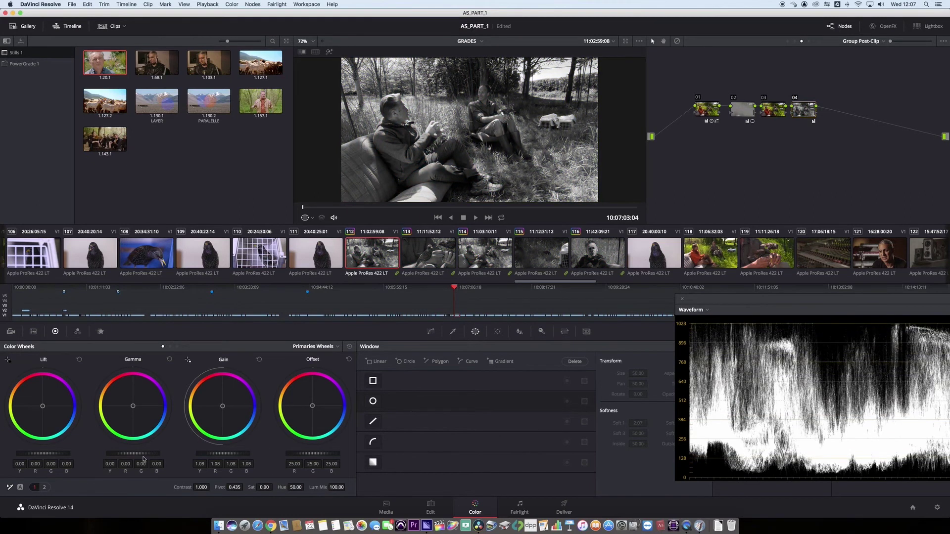
{"action": "left_click_drag", "start_coordinate": [132, 453], "coordinate": [143, 453]}
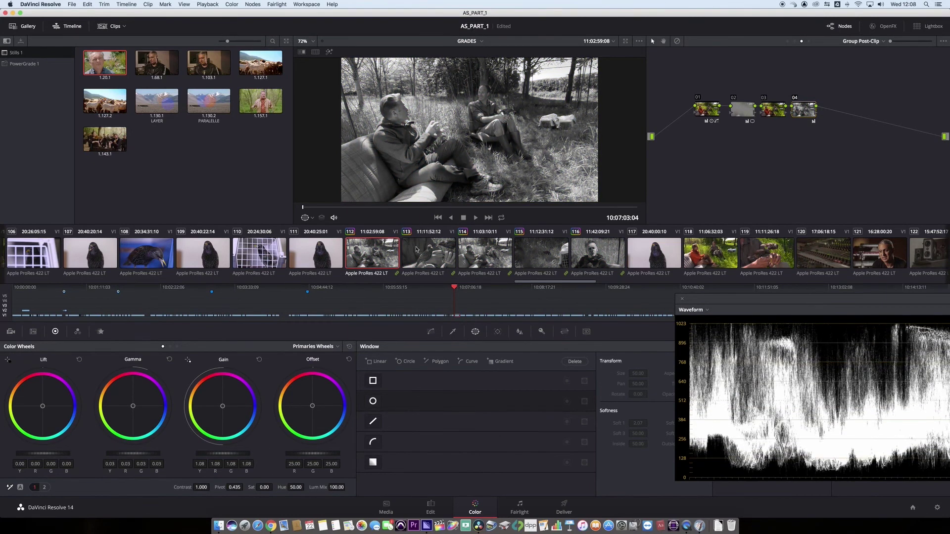
Step: Step through grouped clips 112 to 116 to check the black-and-white grade on each
{"action": "key", "text": "Down"}
{"action": "key", "text": "Down"}
{"action": "key", "text": "Down"}
{"action": "key", "text": "Down"}
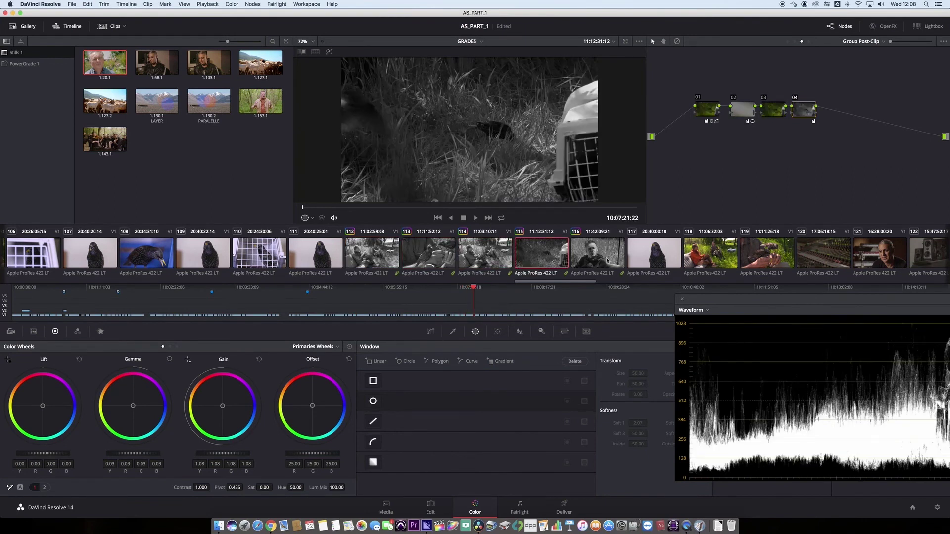
{"action": "key", "text": "Up"}
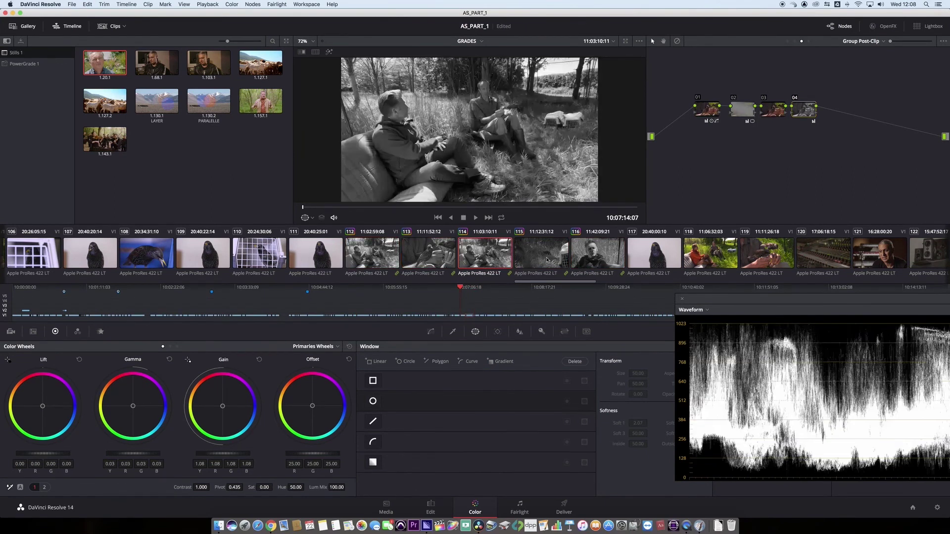
{"action": "left_click", "coordinate": [608, 258]}
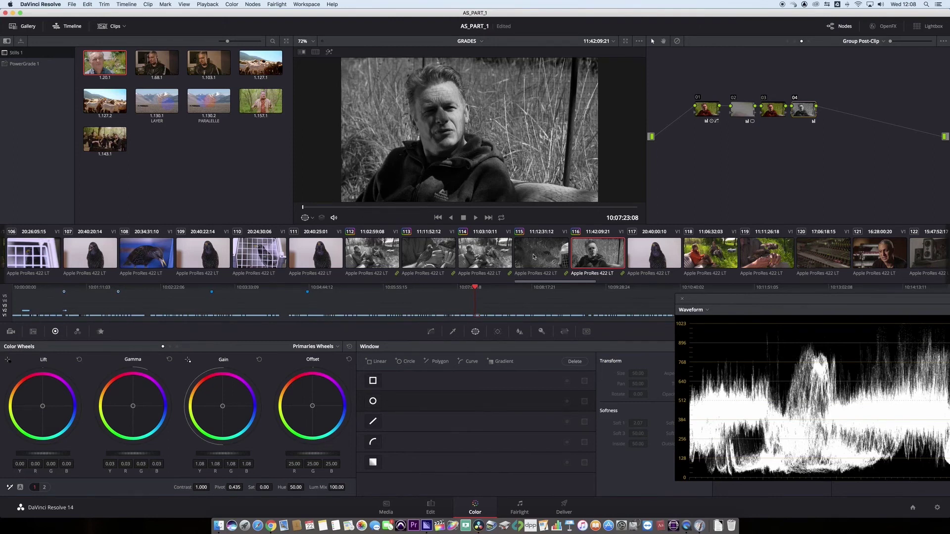
{"action": "left_click", "coordinate": [485, 253]}
{"action": "key", "text": "Up"}
{"action": "key", "text": "Up"}
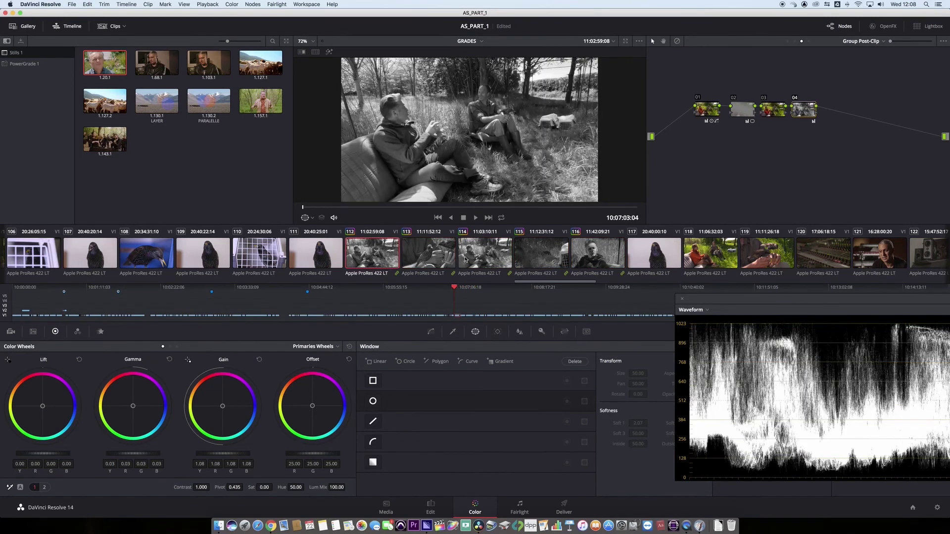
Step: Select clip 114 and switch the node editor from group post-clip to individual clip nodes
{"action": "left_click", "coordinate": [483, 261]}
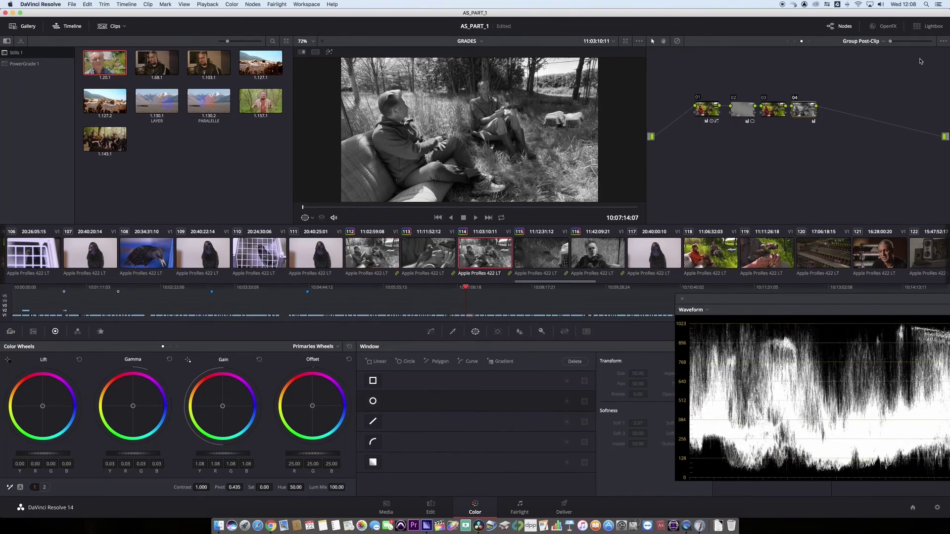
{"action": "left_click", "coordinate": [880, 42]}
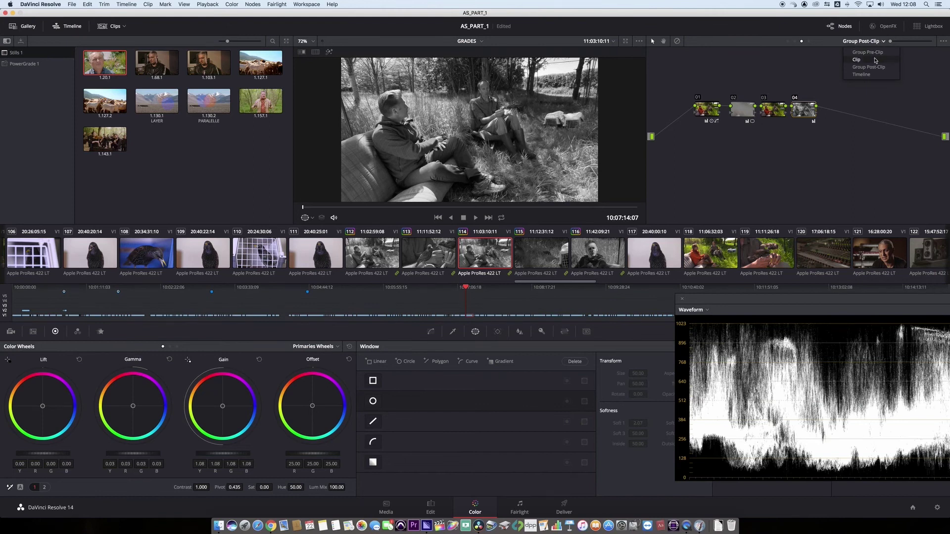
{"action": "left_click", "coordinate": [875, 60]}
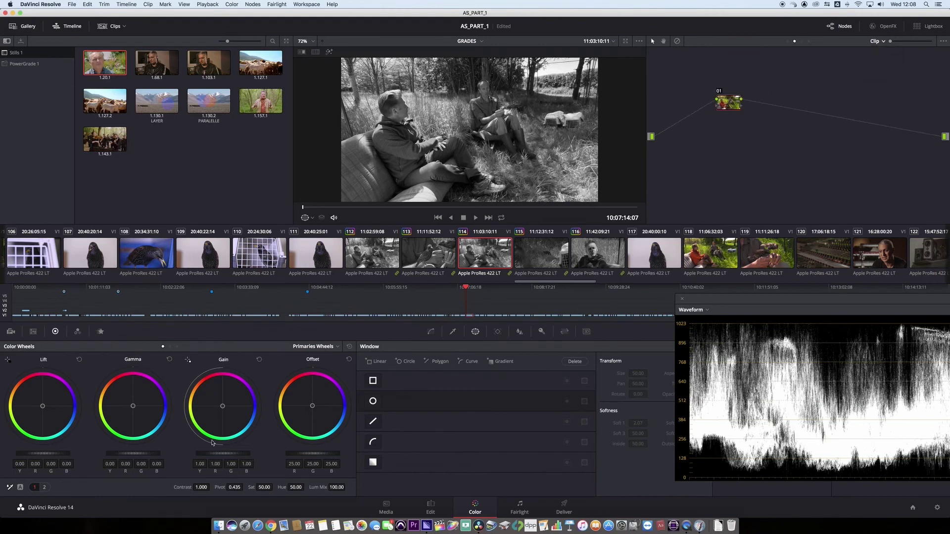
Step: Raise clip 114's gain to 1.17 on its own clip node and save the project
{"action": "left_click_drag", "start_coordinate": [208, 453], "coordinate": [235, 454]}
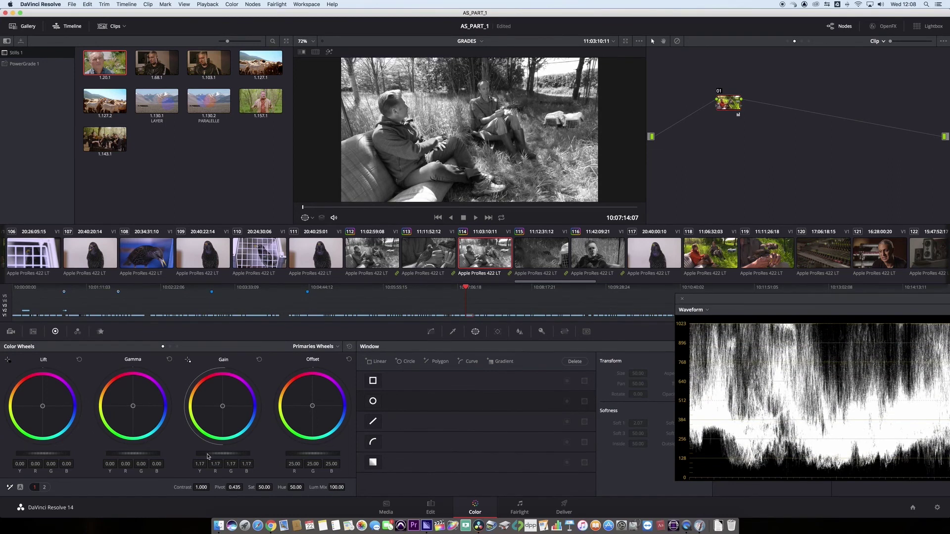
{"action": "key", "text": "super+s"}
Step: Remove clips 112 to 116 from their group, and view clips 113 and 112 without the group grade
{"action": "left_click", "coordinate": [381, 264]}
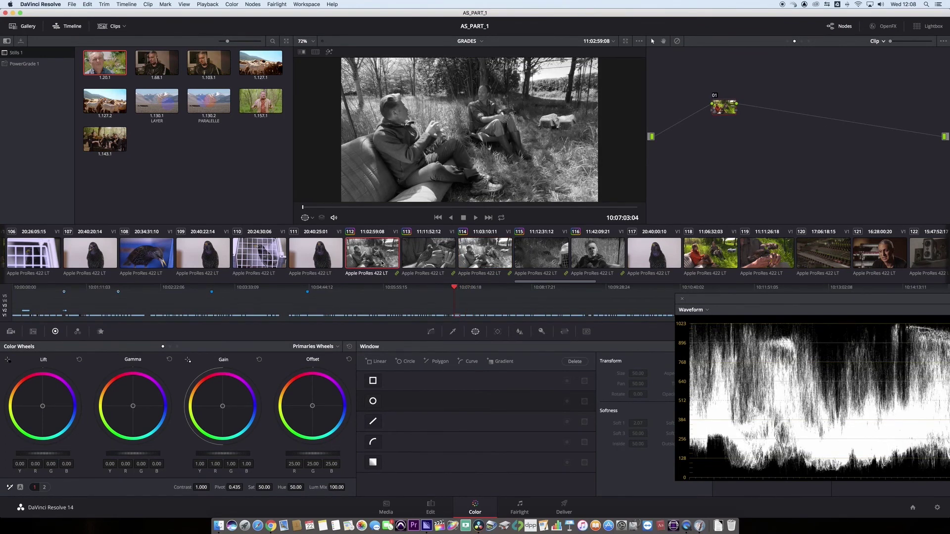
{"action": "left_click", "coordinate": [590, 256], "text": "shift"}
{"action": "right_click", "coordinate": [471, 255]}
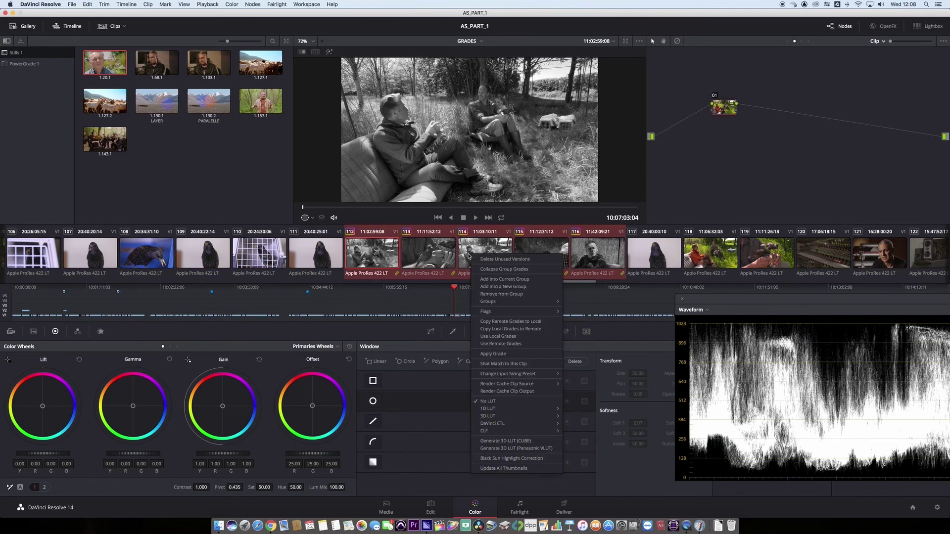
{"action": "left_click", "coordinate": [502, 293]}
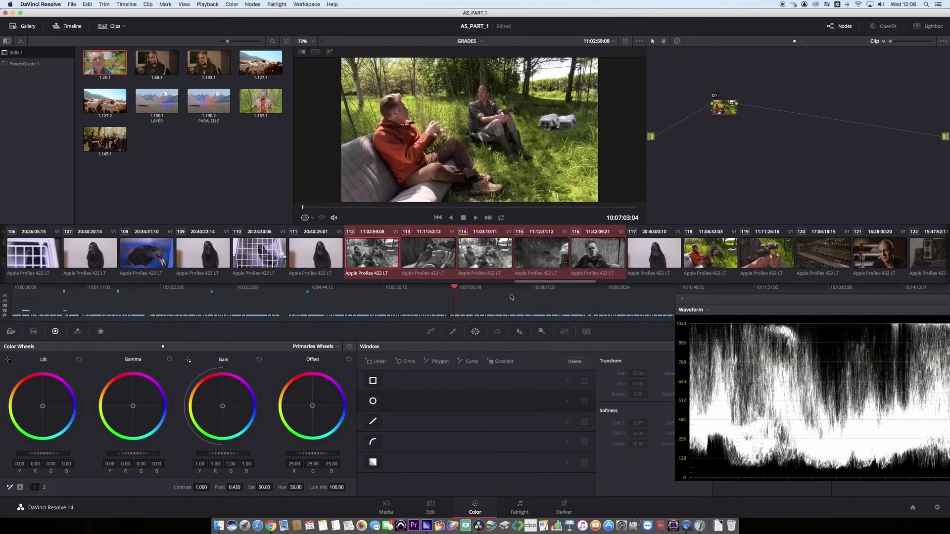
{"action": "left_click", "coordinate": [436, 254]}
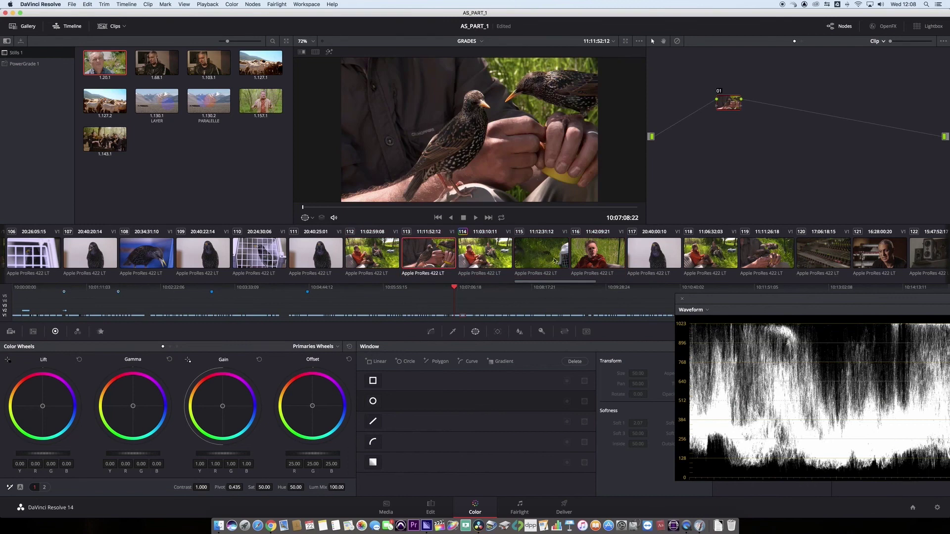
{"action": "left_click", "coordinate": [371, 253]}
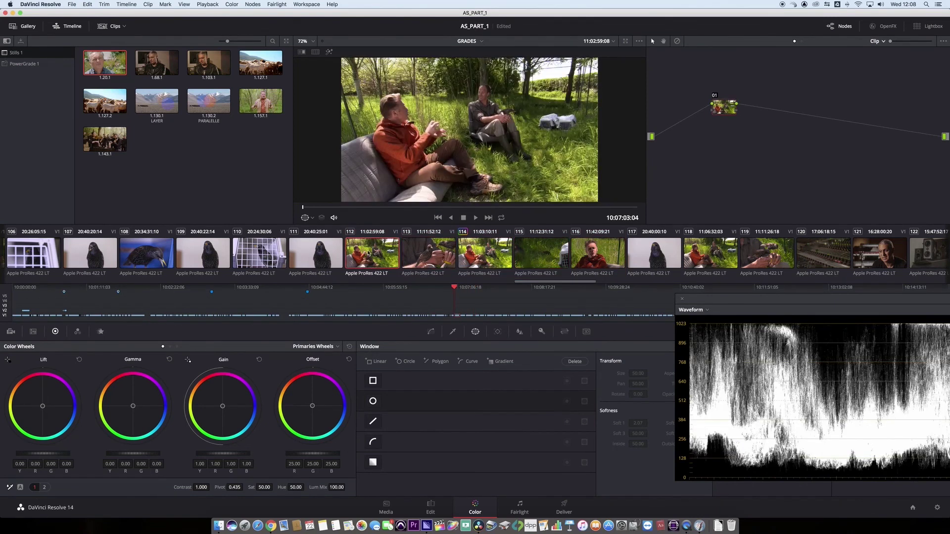